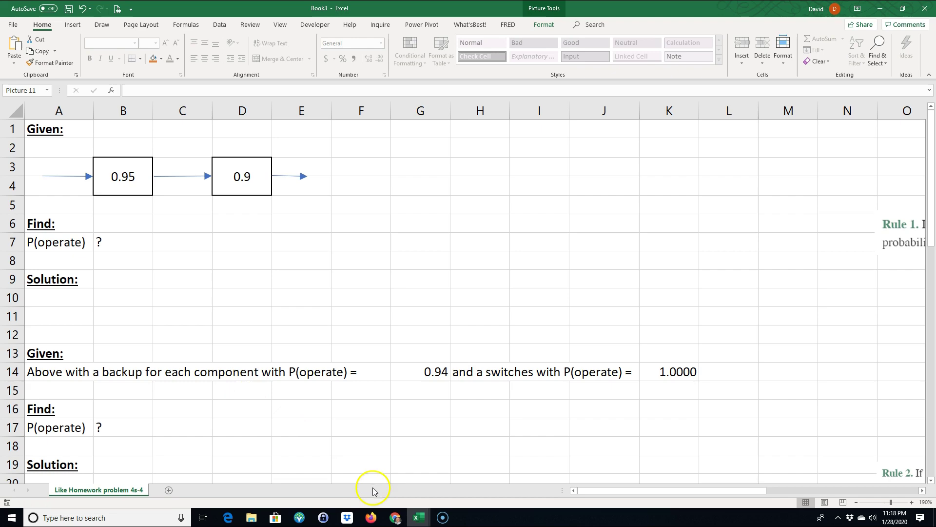
# Bring the P(operate) label into A10 under the first Solution heading with a reference to A7.
pyautogui.click(395, 517)
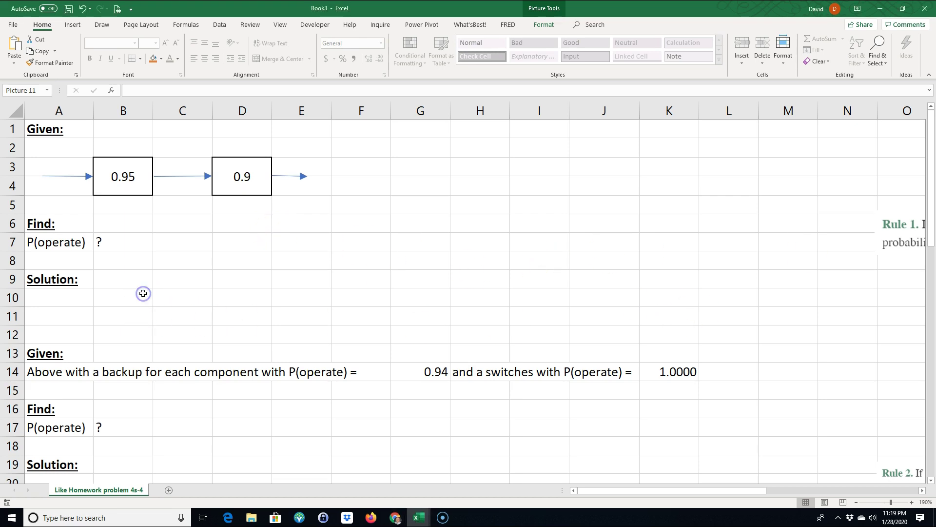
pyautogui.click(136, 309)
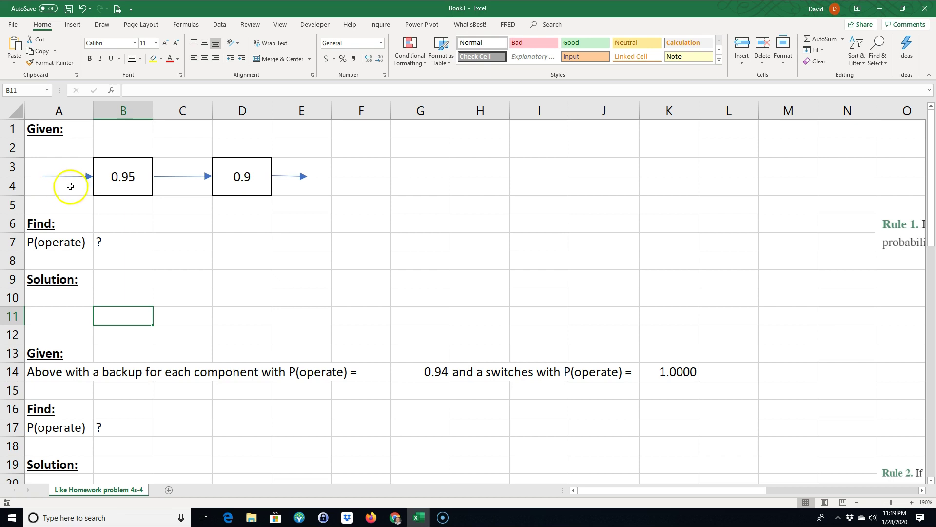
pyautogui.click(59, 300)
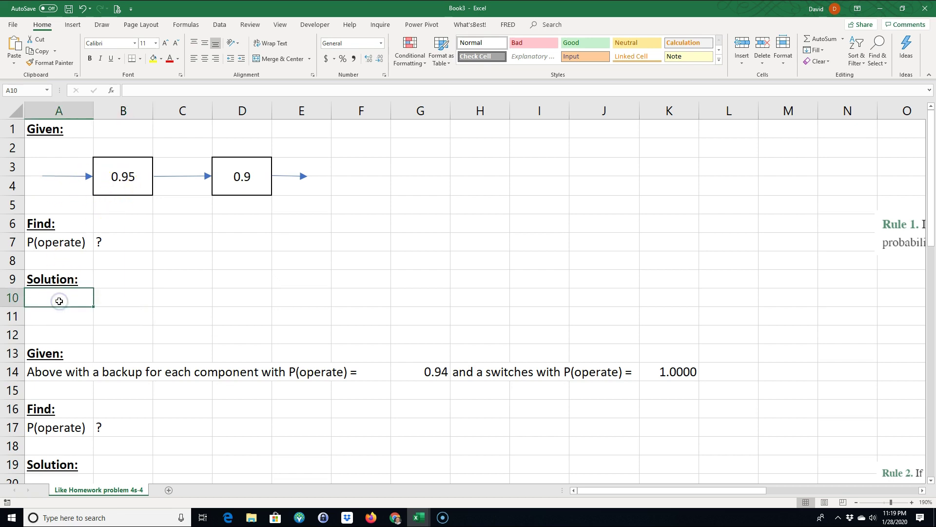
pyautogui.write('=')
pyautogui.click(51, 236)
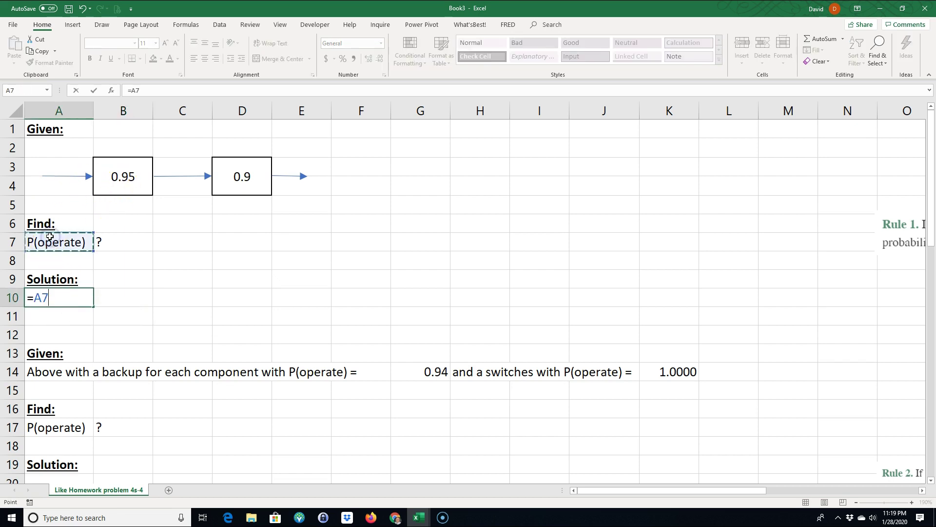
pyautogui.press('Return')
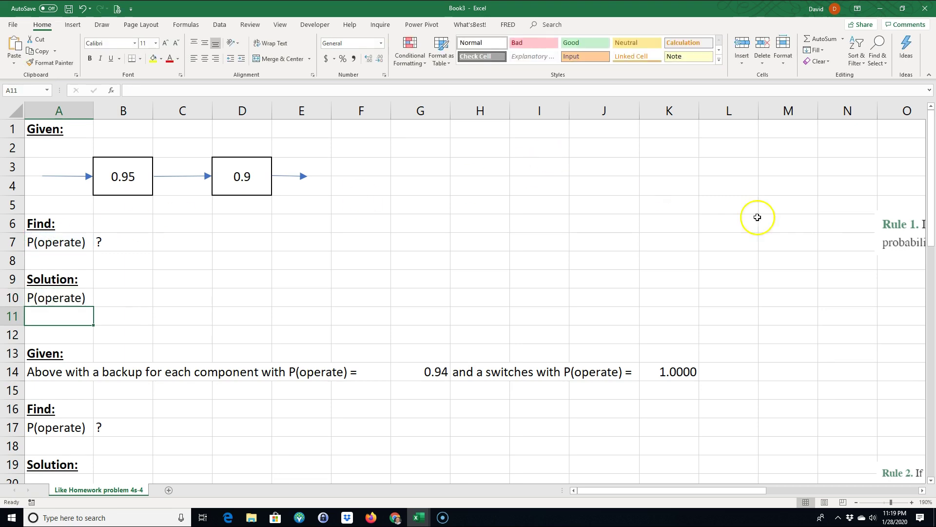
# Move the Rule 1 picture beside the first Find section and calculate P(operate) in B10 with the formula =B3*D3.
pyautogui.moveTo(896, 240); pyautogui.dragTo(317, 226)
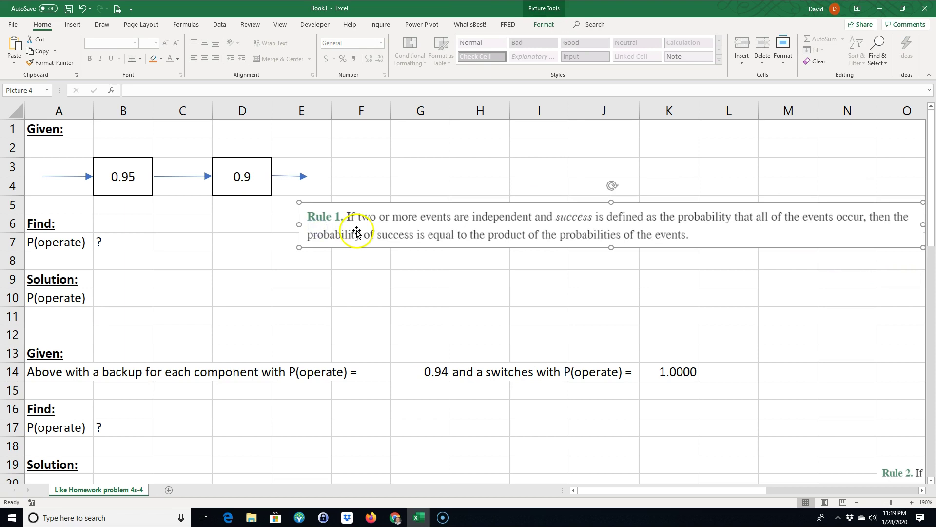
pyautogui.click(389, 290)
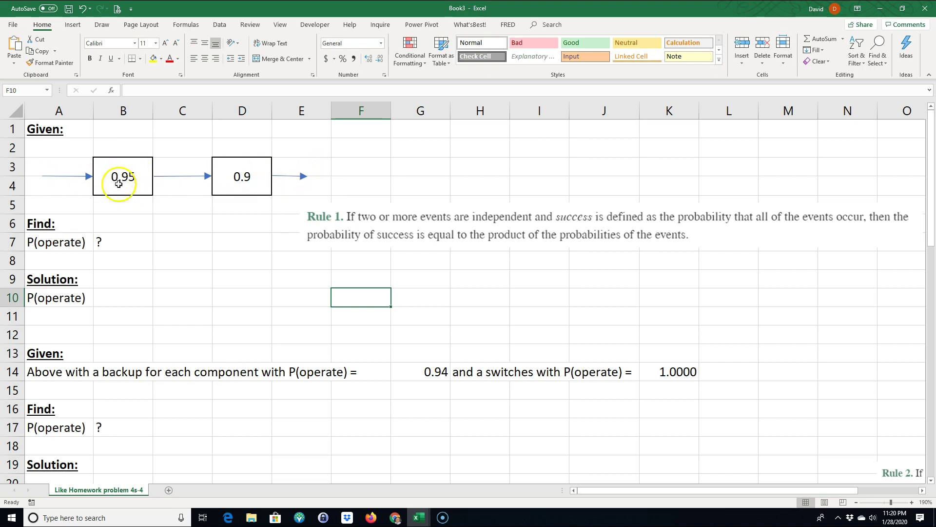
pyautogui.click(122, 301)
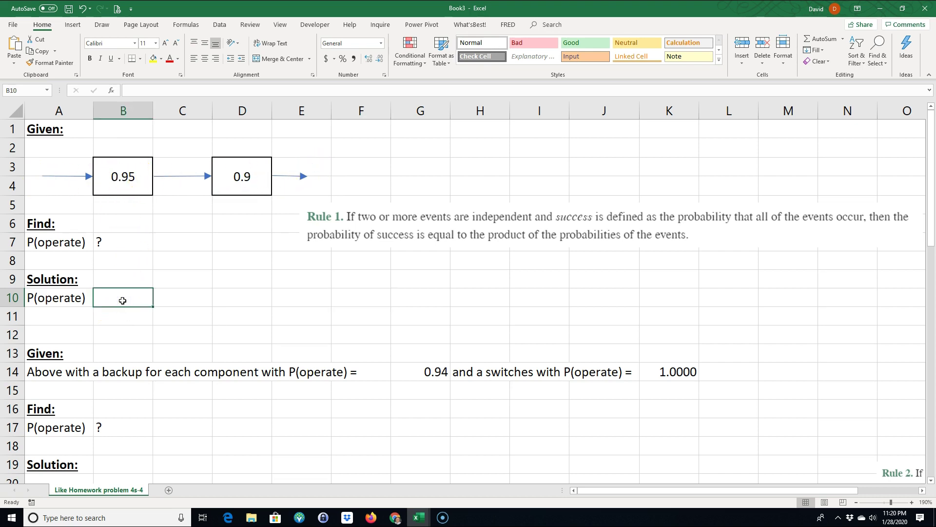
pyautogui.write('=')
pyautogui.click(119, 179)
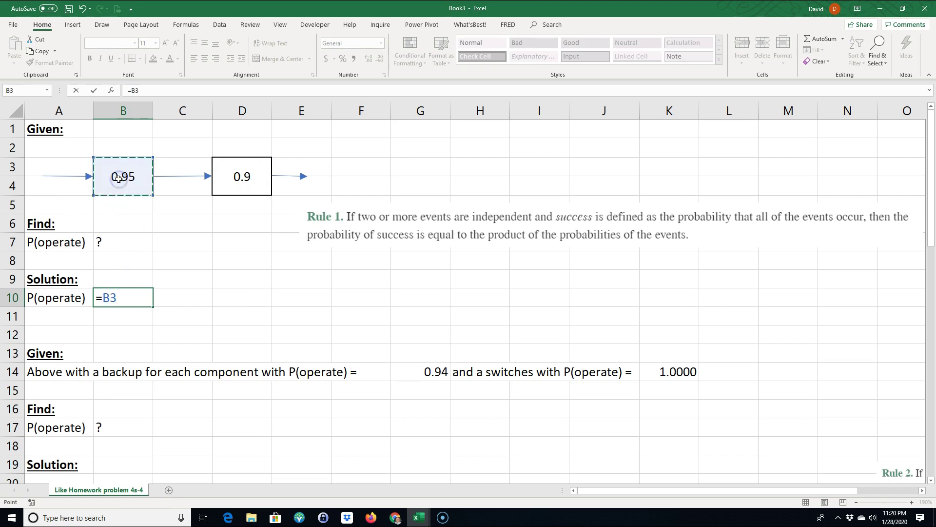
pyautogui.write('*')
pyautogui.click(234, 175)
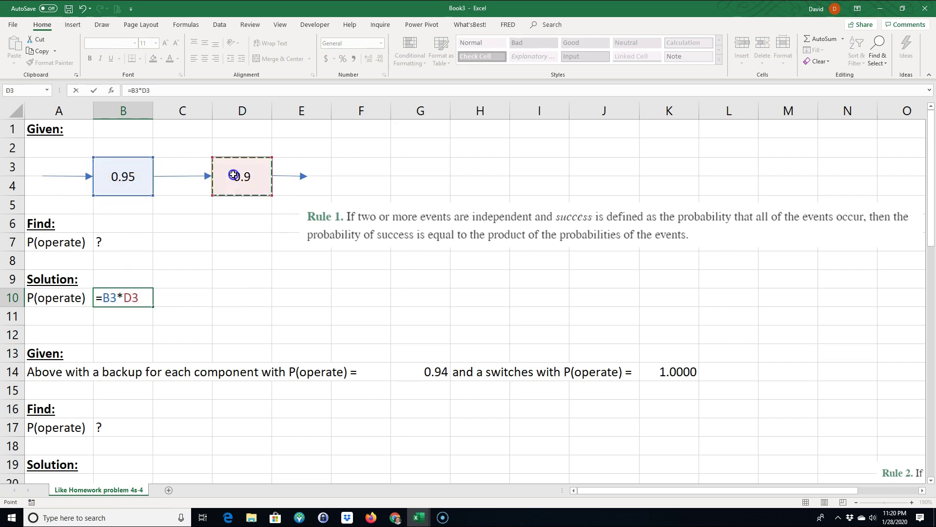
pyautogui.press('Return')
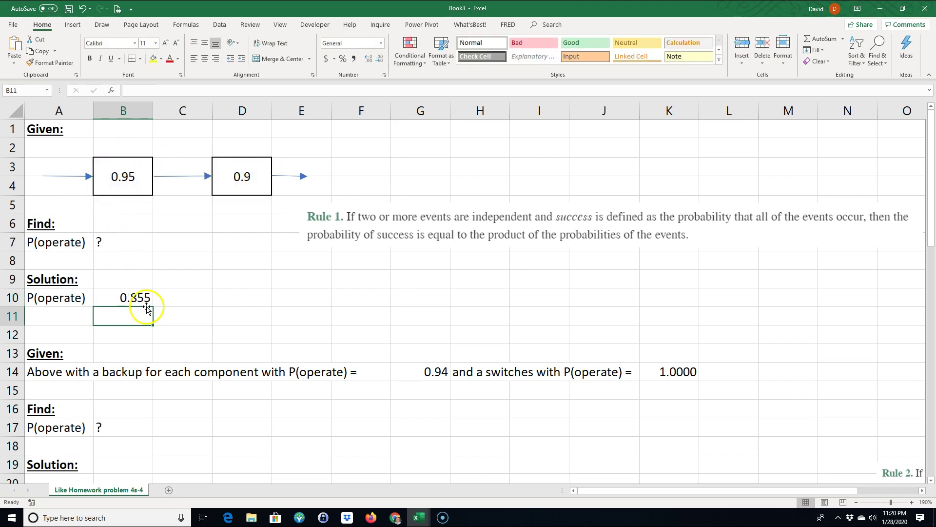
# Show the formula behind B10 as text in C10 using FORMULATEXT.
pyautogui.click(175, 297)
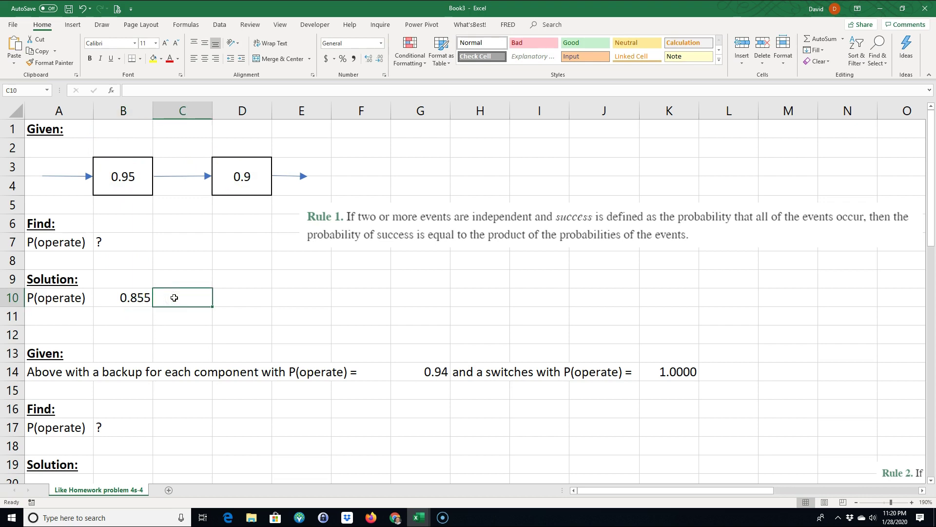
pyautogui.write('=form')
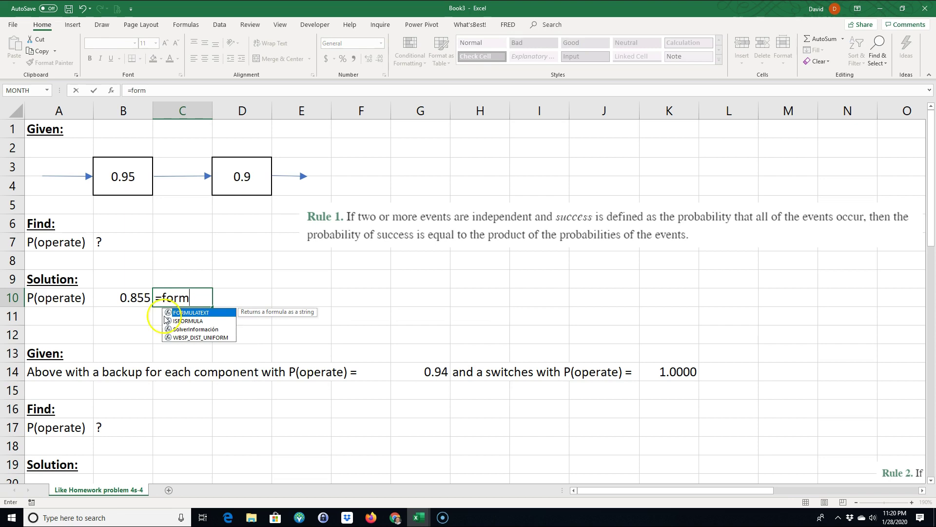
pyautogui.doubleClick(187, 312)
pyautogui.click(137, 301)
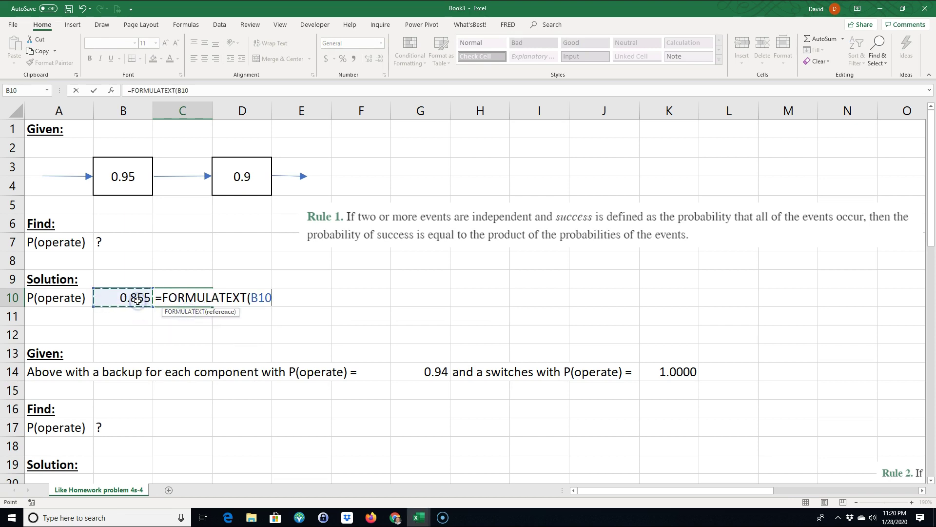
pyautogui.press('Return')
# Highlight the P(operate) label and result in A10:B10 with a yellow fill.
pyautogui.moveTo(39, 297); pyautogui.dragTo(98, 297)
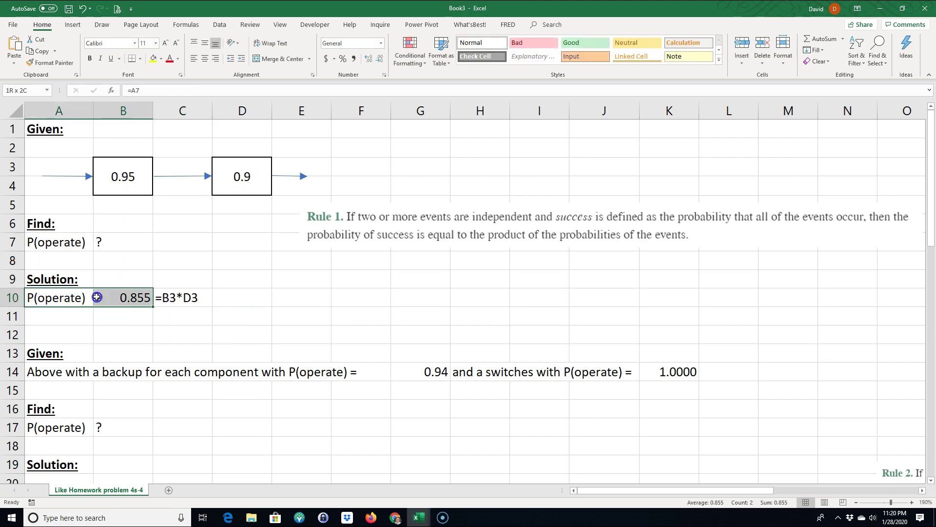
pyautogui.click(153, 59)
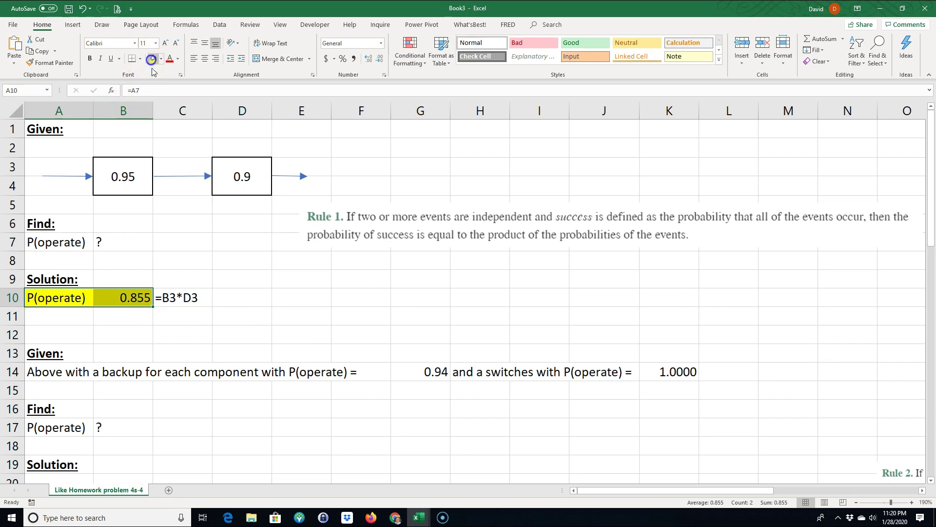
pyautogui.click(177, 398)
pyautogui.scroll(-2, 195, 385)
pyautogui.scroll(1, 203, 376)
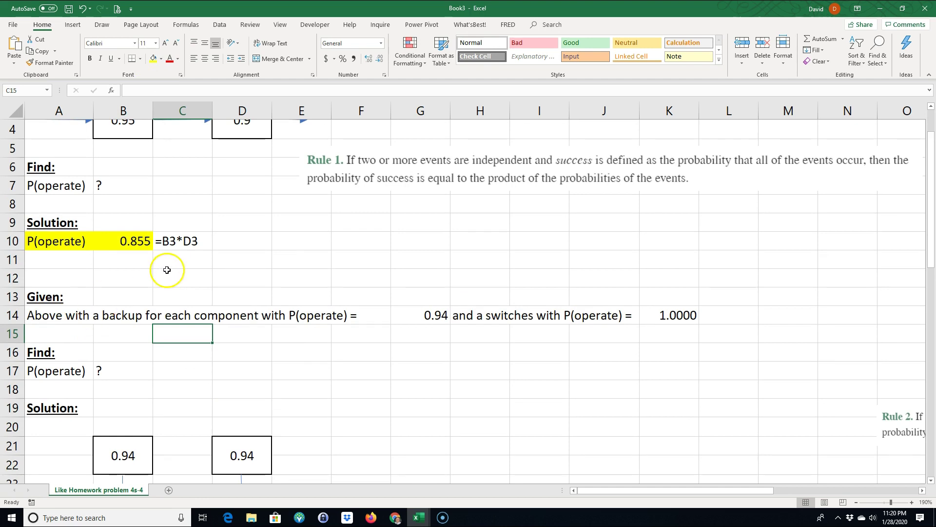
pyautogui.scroll(1, 167, 270)
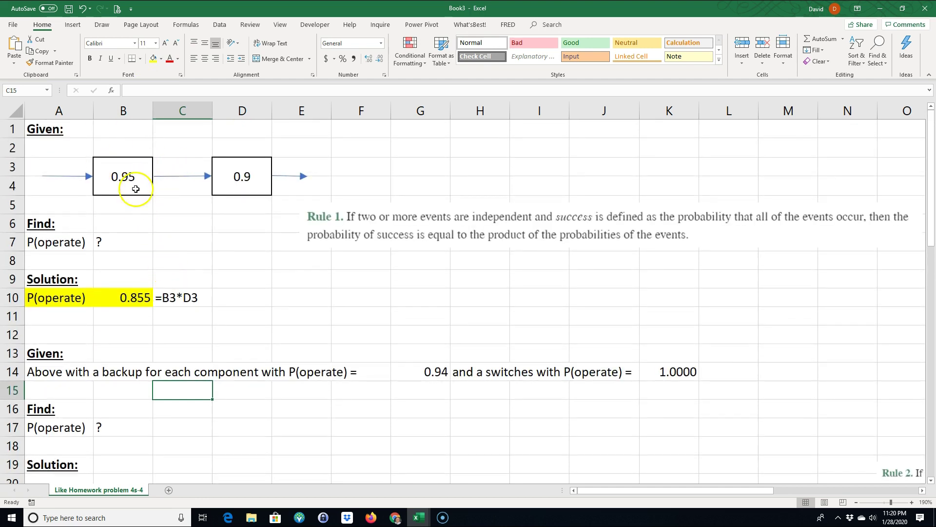
# Make a component box in G3:G4 with thick outside borders and merge and center its cells.
pyautogui.click(123, 164)
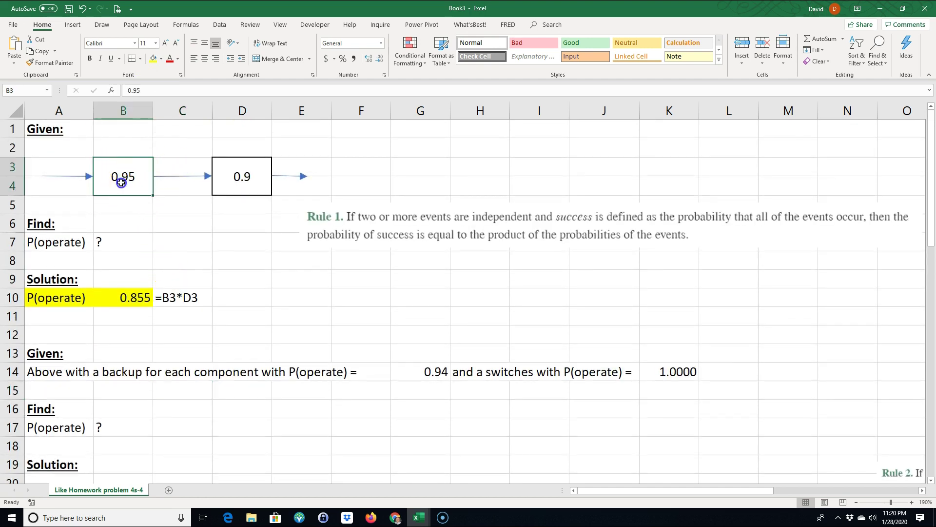
pyautogui.click(160, 224)
pyautogui.moveTo(423, 165); pyautogui.dragTo(422, 185)
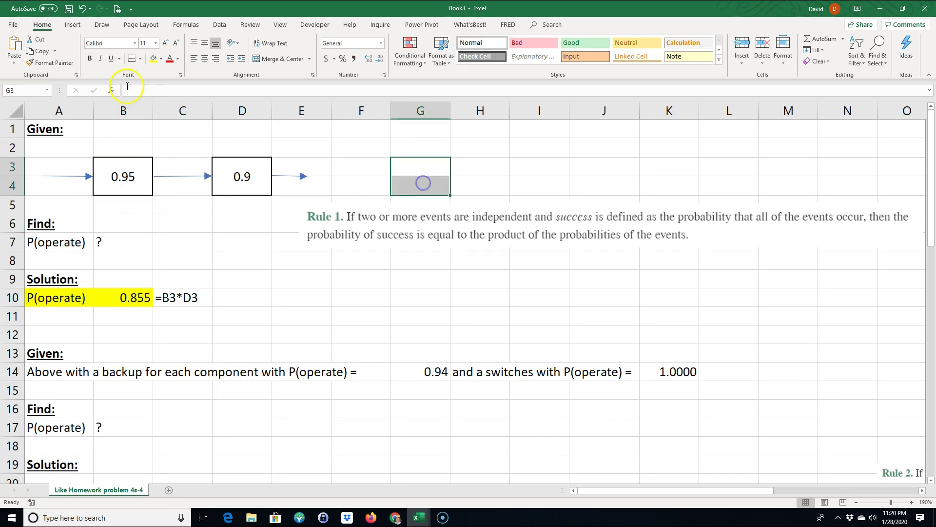
pyautogui.click(140, 59)
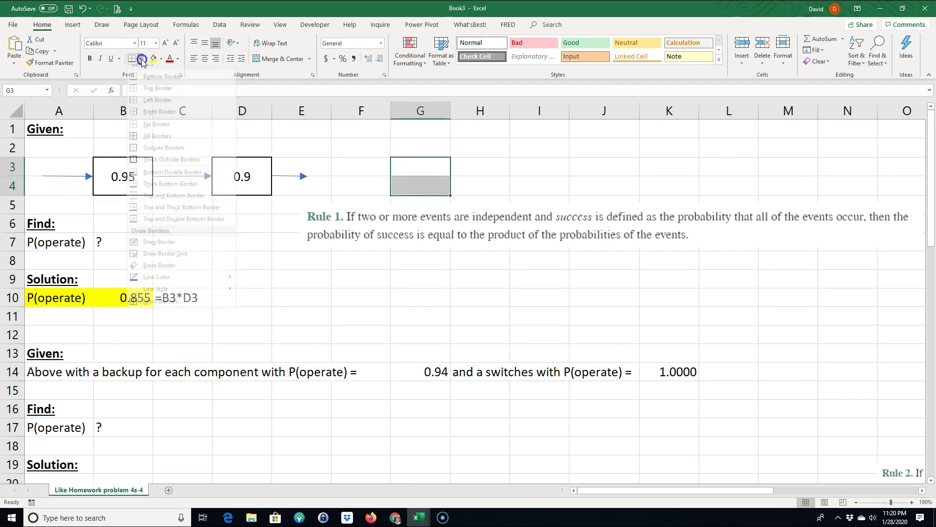
pyautogui.click(165, 166)
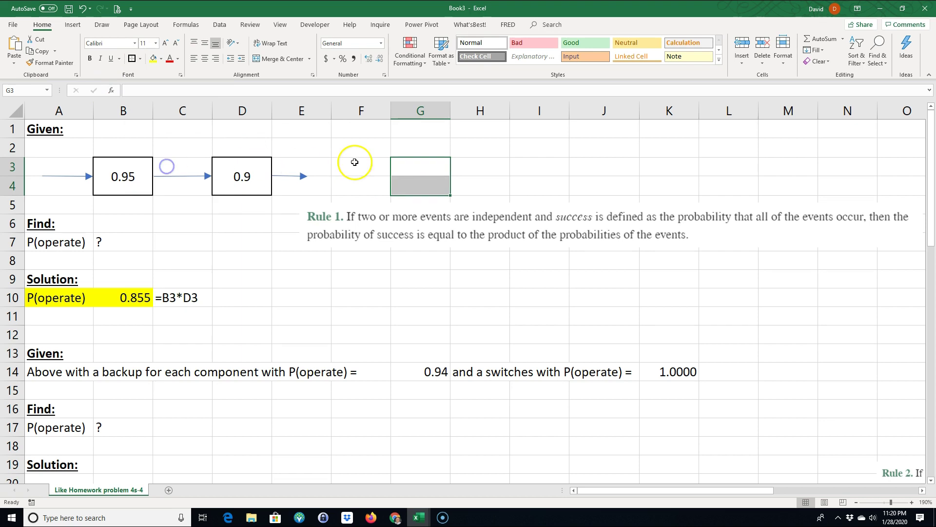
pyautogui.click(290, 64)
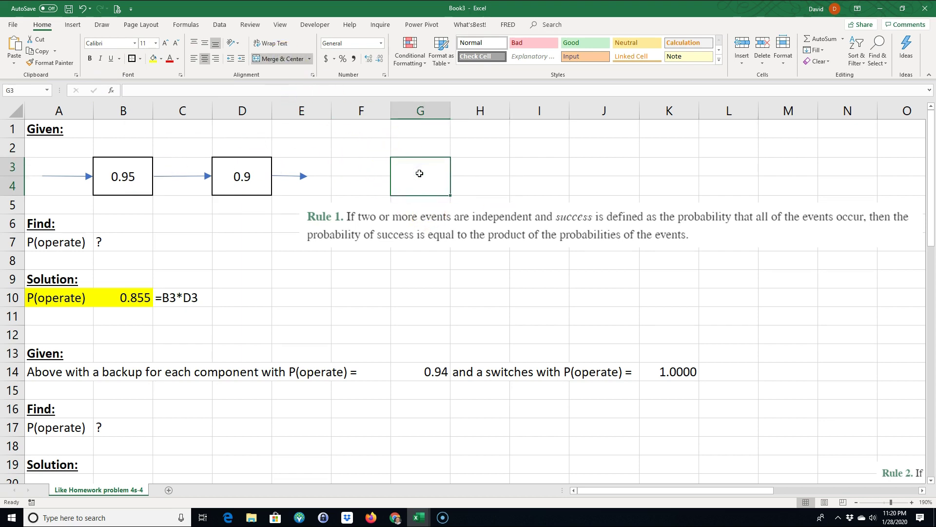
# Enter 0.9 in the merged G3:G4 box and align it vertically in the middle.
pyautogui.write('0.9')
pyautogui.press('Return')
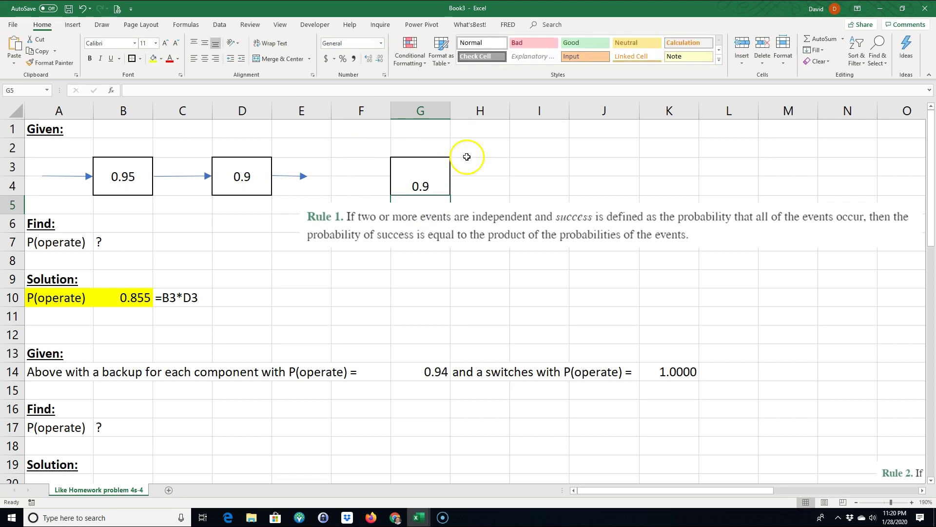
pyautogui.click(431, 176)
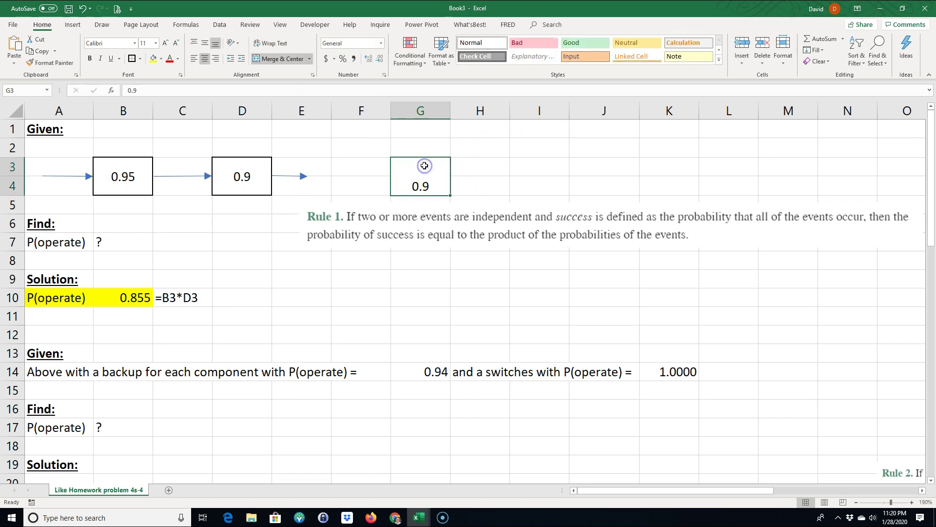
pyautogui.click(205, 47)
pyautogui.click(473, 184)
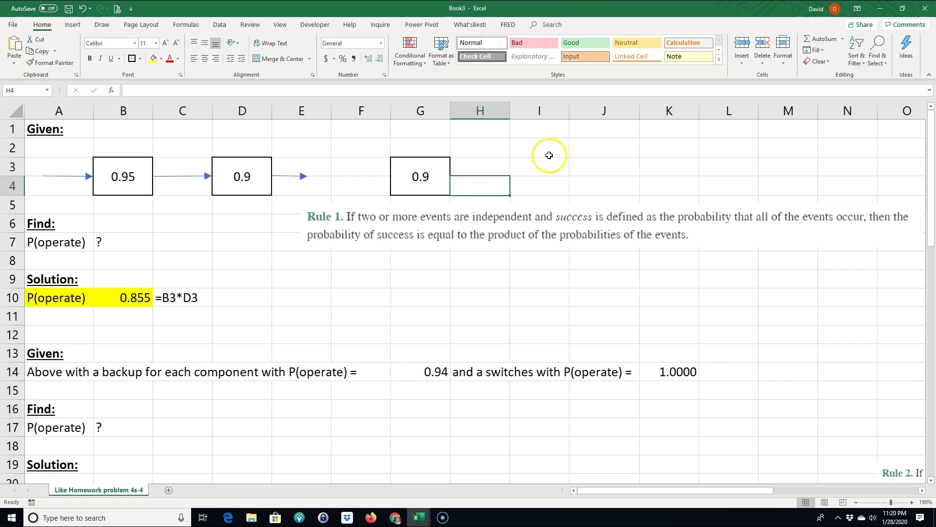
pyautogui.click(571, 150)
pyautogui.moveTo(539, 154); pyautogui.dragTo(390, 206)
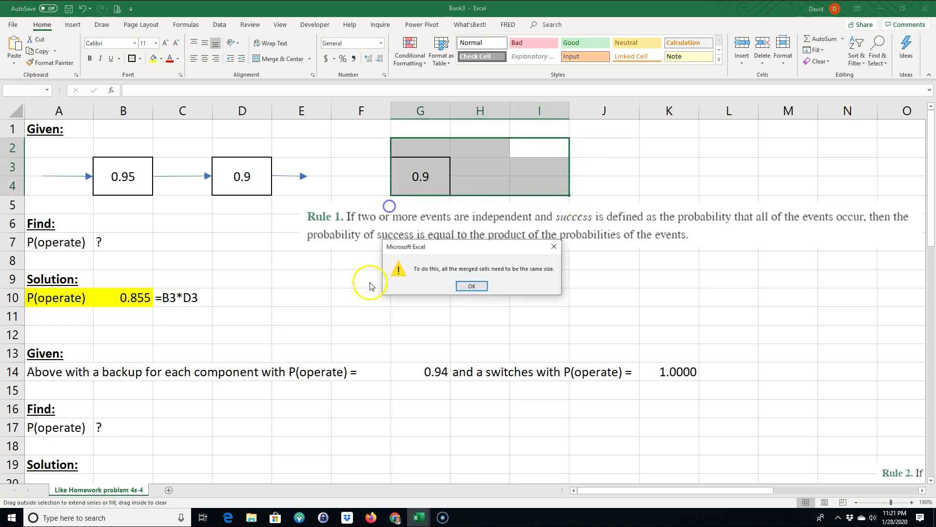
pyautogui.click(472, 286)
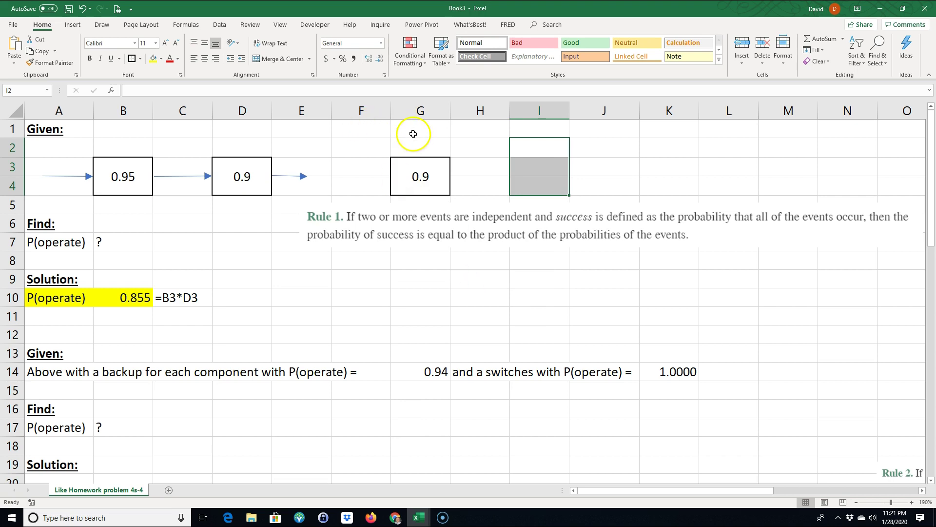
pyautogui.moveTo(359, 136); pyautogui.dragTo(448, 131)
# Undo the component box made in G3:G4, back through the yellow fill on A10:B10.
pyautogui.click(430, 170)
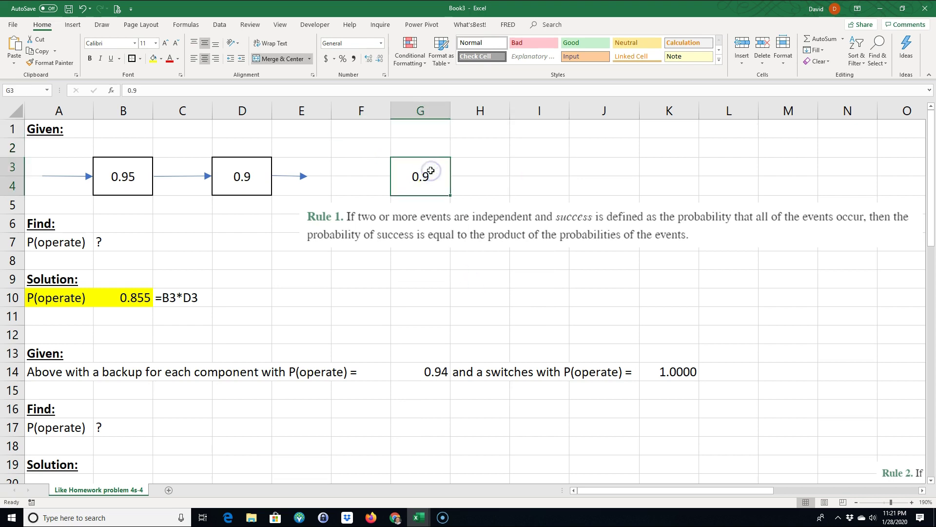
pyautogui.hotkey('ctrl', 'z')
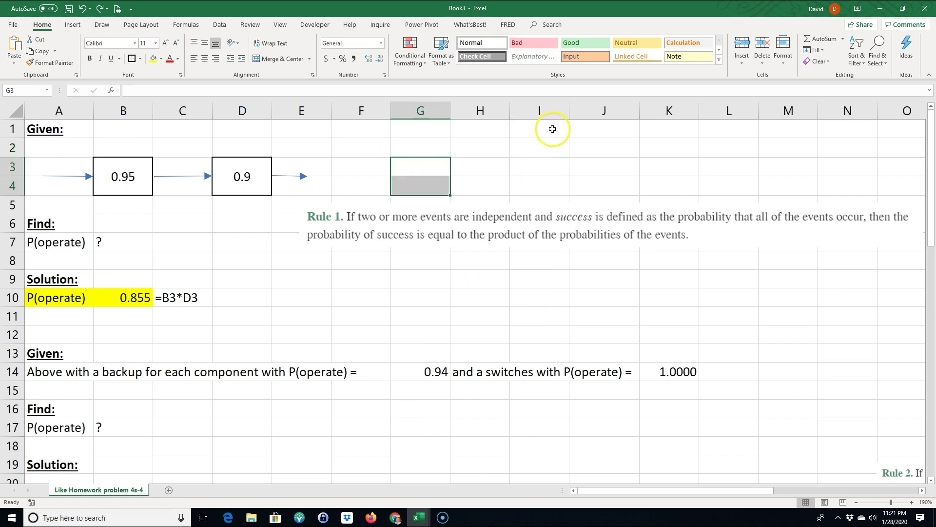
pyautogui.hotkey('ctrl', 'z')
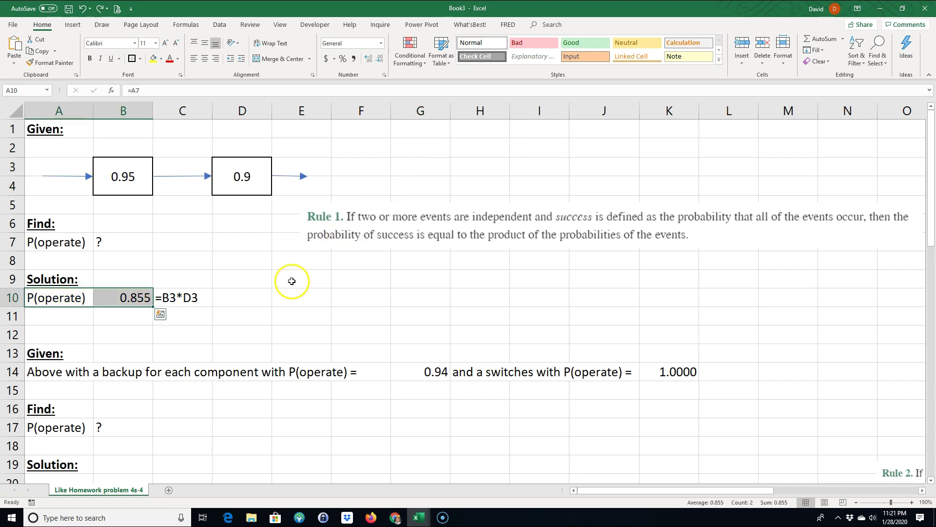
# Reapply the yellow fill to the P(operate) label and result in A10:B10.
pyautogui.click(218, 321)
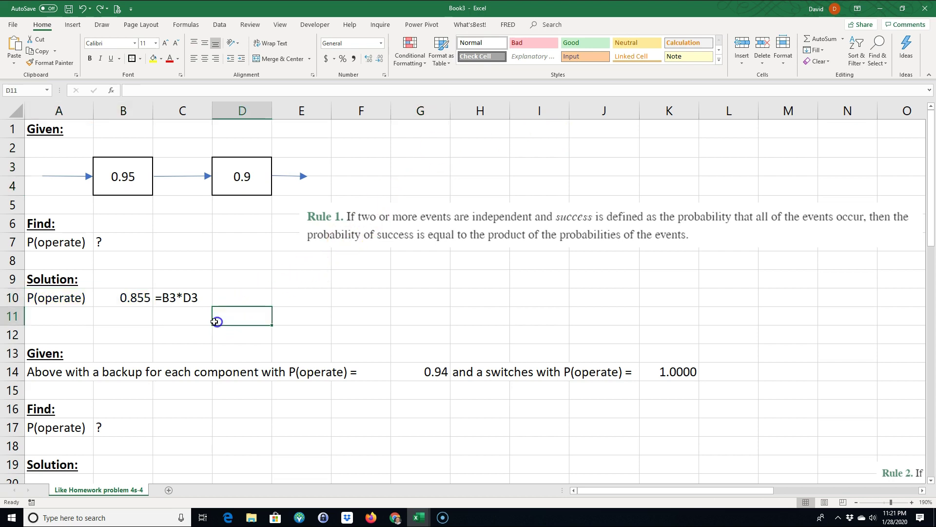
pyautogui.moveTo(57, 298); pyautogui.dragTo(122, 298)
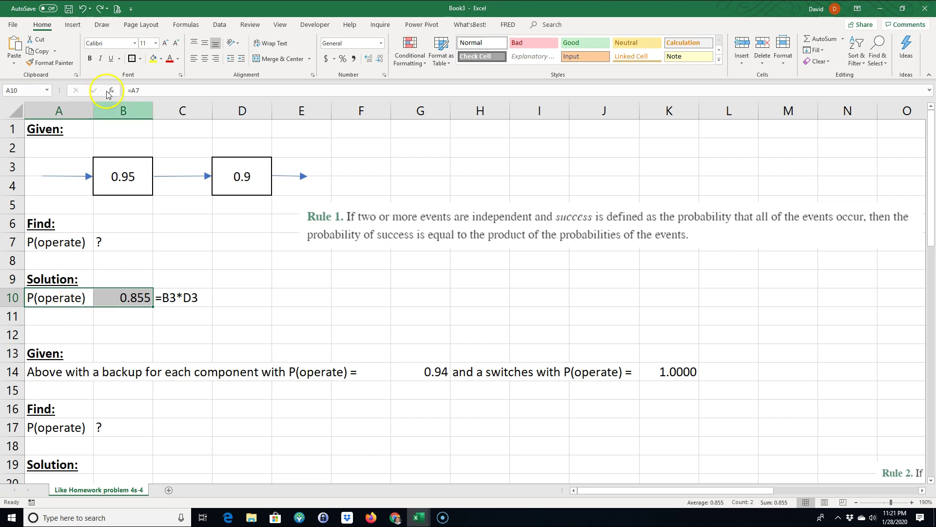
pyautogui.click(150, 60)
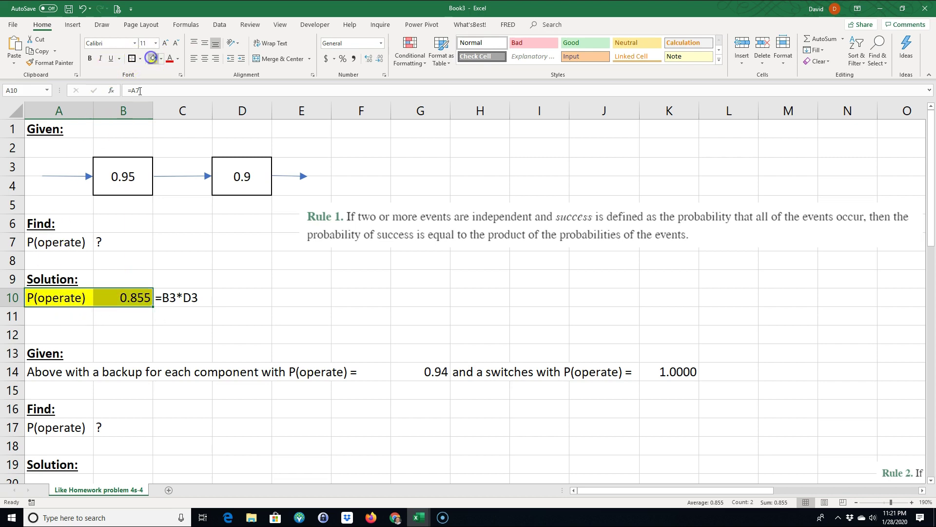
# Draw a diagonal straight arrow about 0.37" high and 0.37" wide in column G, and undo it.
pyautogui.click(72, 25)
pyautogui.click(159, 47)
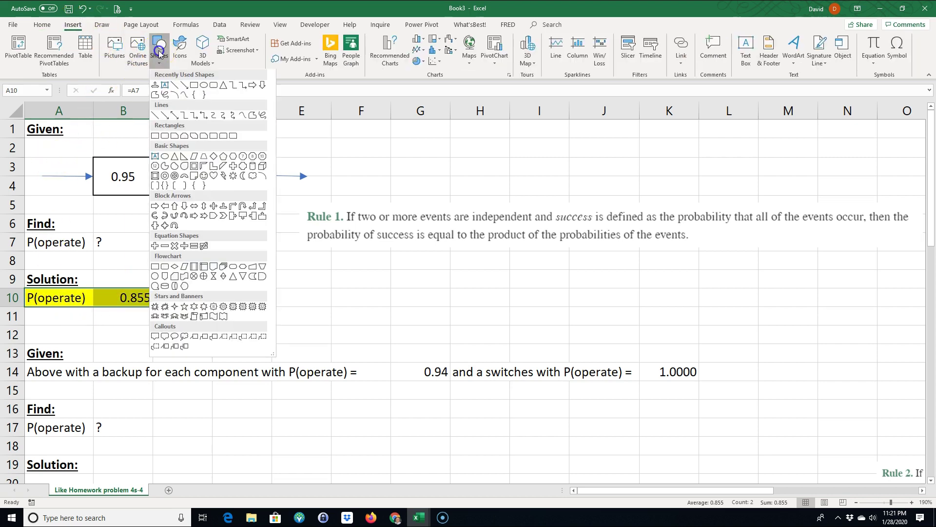
pyautogui.click(185, 86)
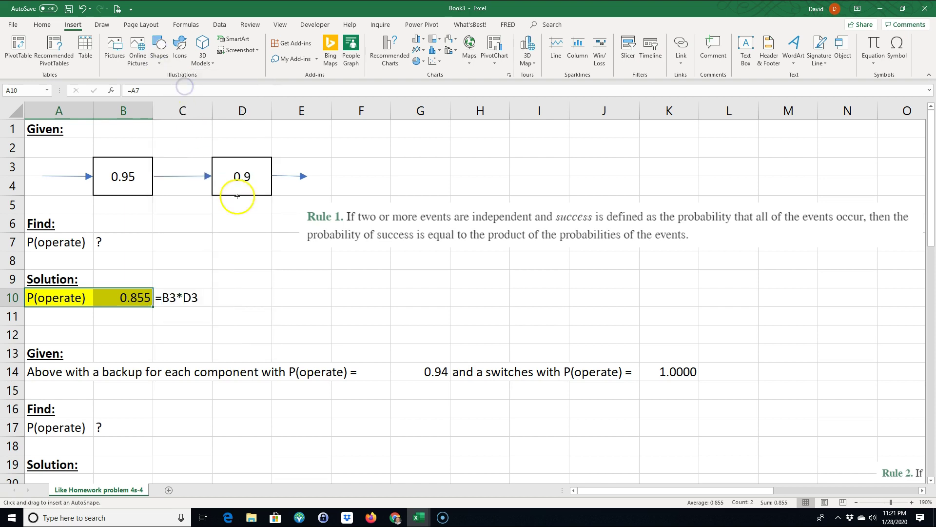
pyautogui.moveTo(407, 145); pyautogui.dragTo(438, 177)
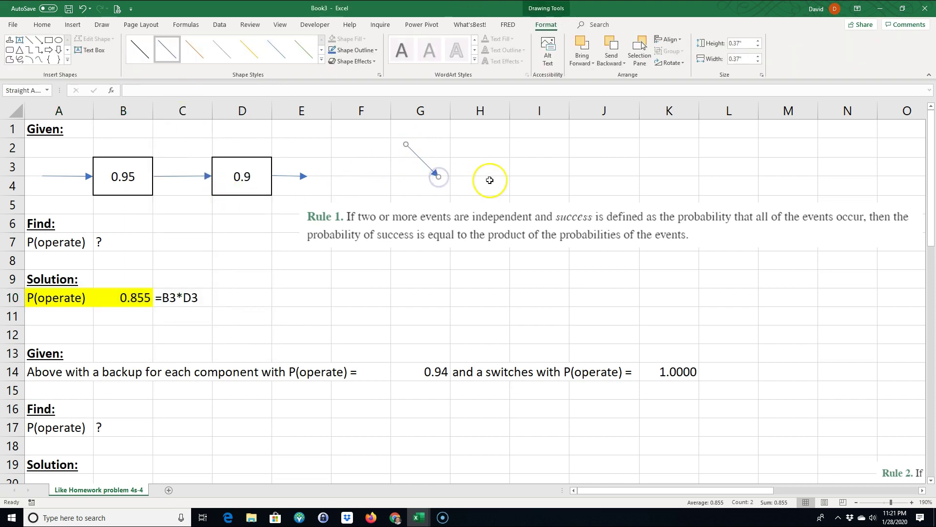
pyautogui.hotkey('ctrl', 'z')
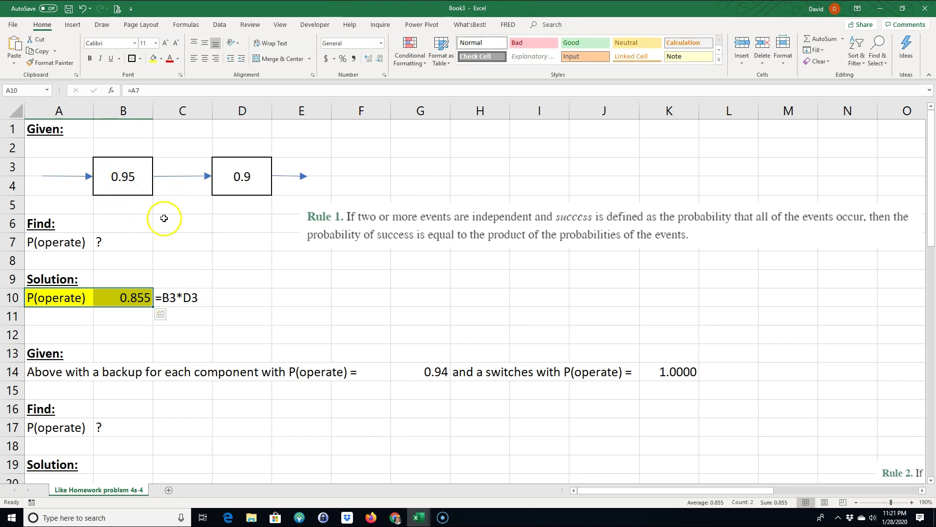
# Review the component probabilities in B3 and D3 and the switch probability given in K14.
pyautogui.click(124, 176)
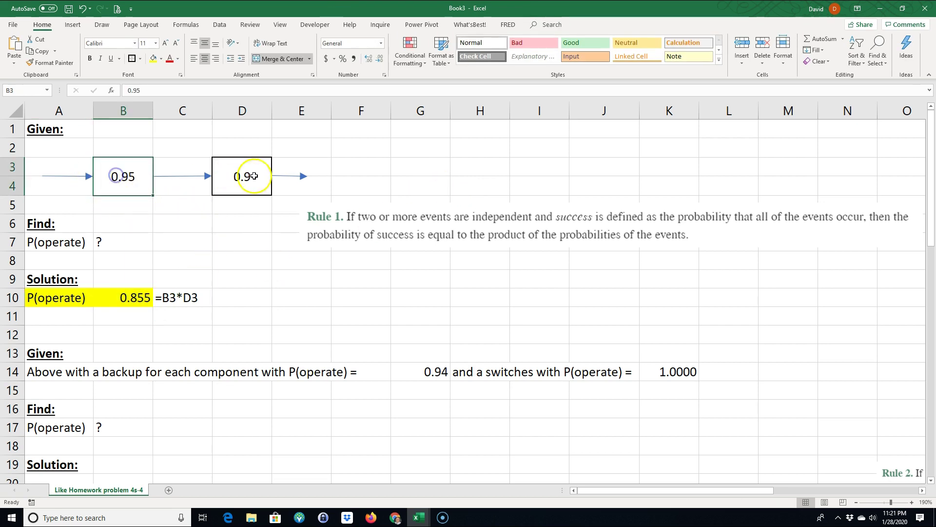
pyautogui.click(243, 176)
pyautogui.scroll(-3, 230, 253)
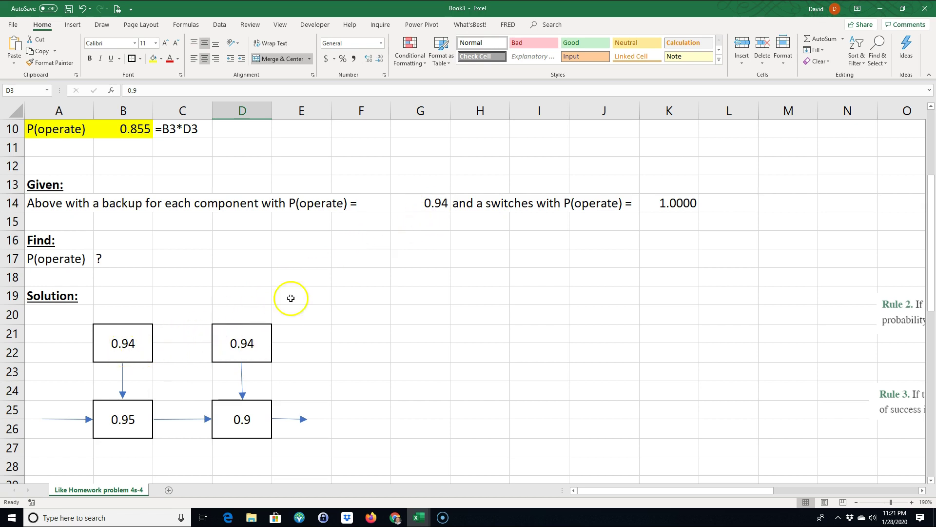
pyautogui.click(675, 207)
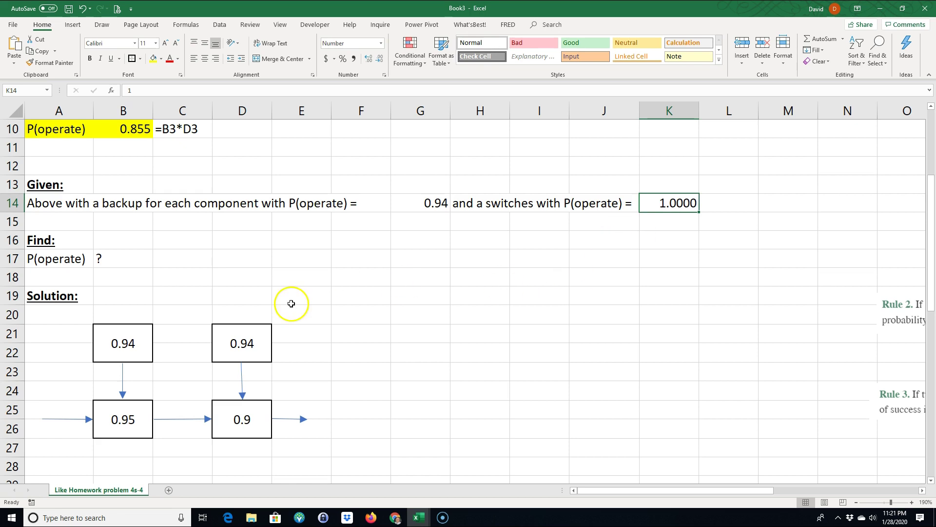
# Link A28 to the P(operate) label in A17 and place the Rule 2 picture beside row 28, starting near column F.
pyautogui.scroll(-1, 476, 321)
pyautogui.scroll(-3, 476, 320)
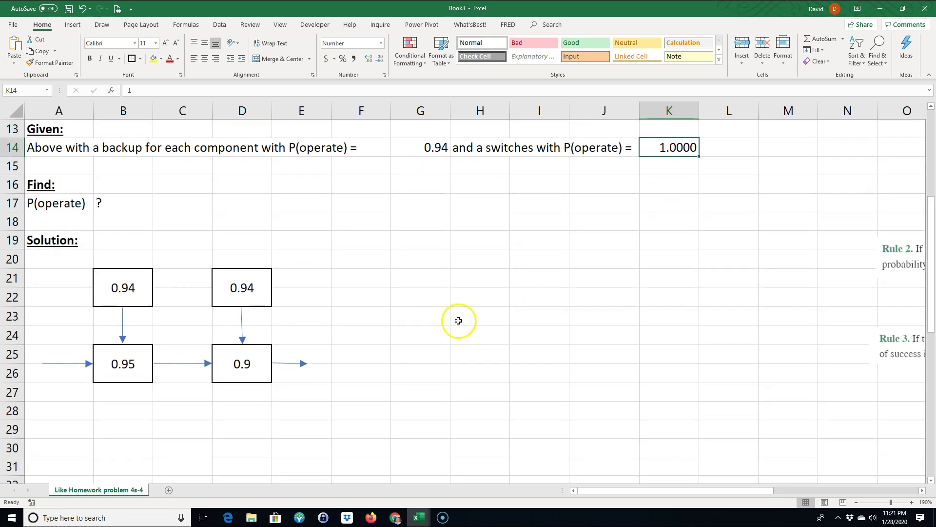
pyautogui.click(59, 360)
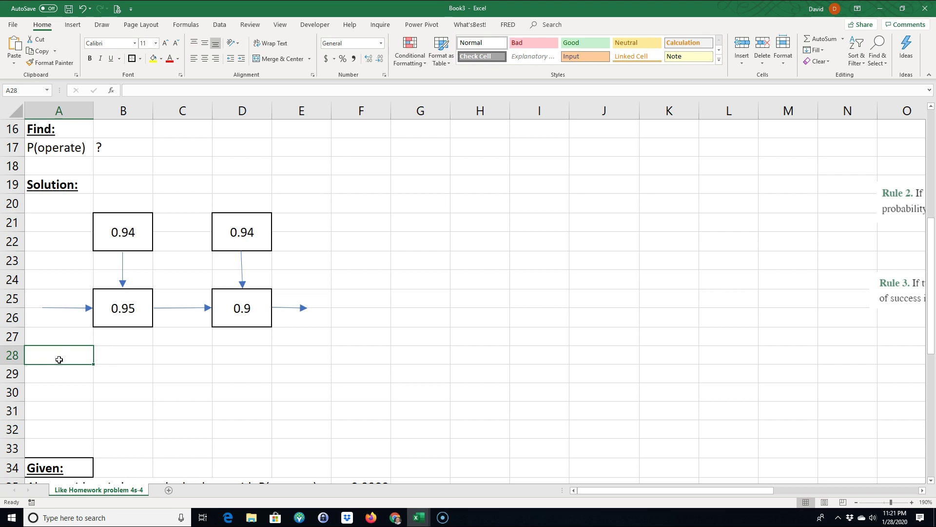
pyautogui.write('=')
pyautogui.click(58, 152)
pyautogui.press('Return')
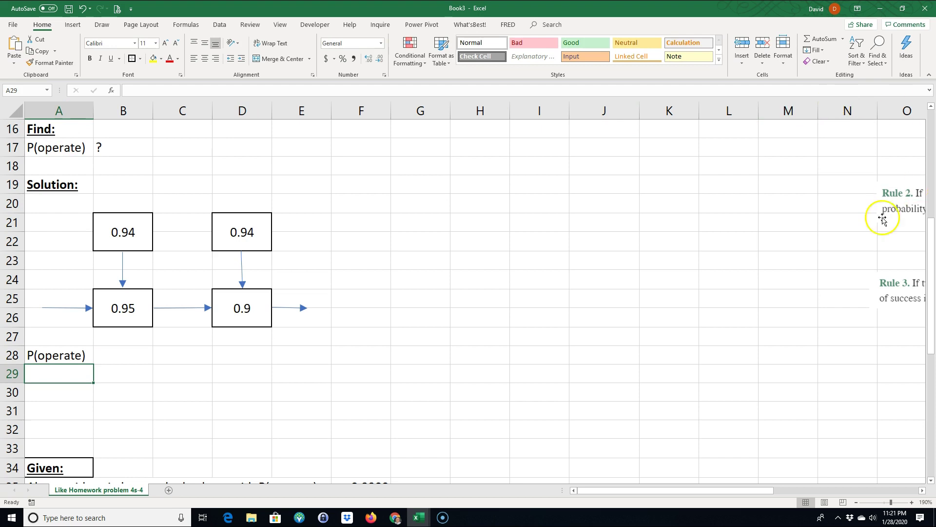
pyautogui.moveTo(881, 205); pyautogui.dragTo(343, 347)
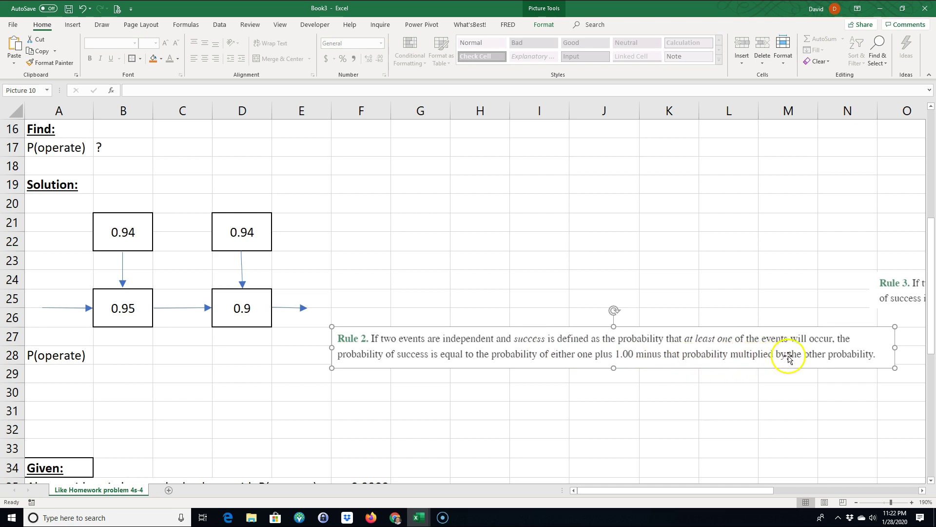
pyautogui.moveTo(447, 363)
pyautogui.mouseDown()
pyautogui.moveTo(478, 364)
pyautogui.moveTo(443, 368)
pyautogui.moveTo(459, 367)
pyautogui.mouseUp()
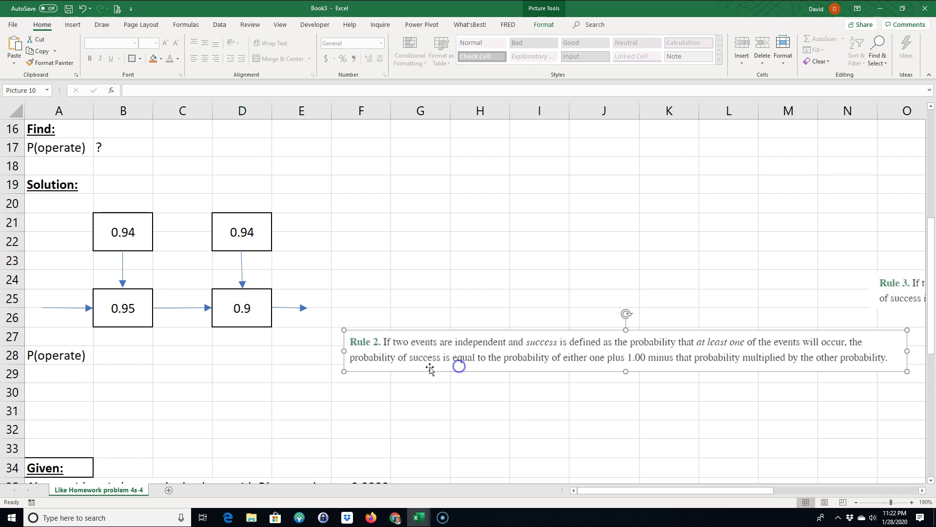
# Start the B28 formula with the first component and its backup: =(B25+(1-B25)*B21).
pyautogui.click(138, 357)
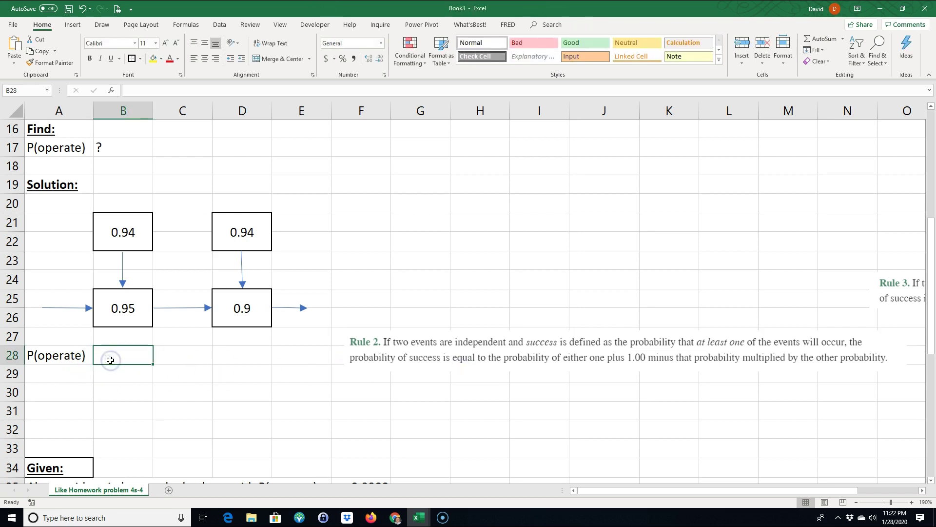
pyautogui.write('=')
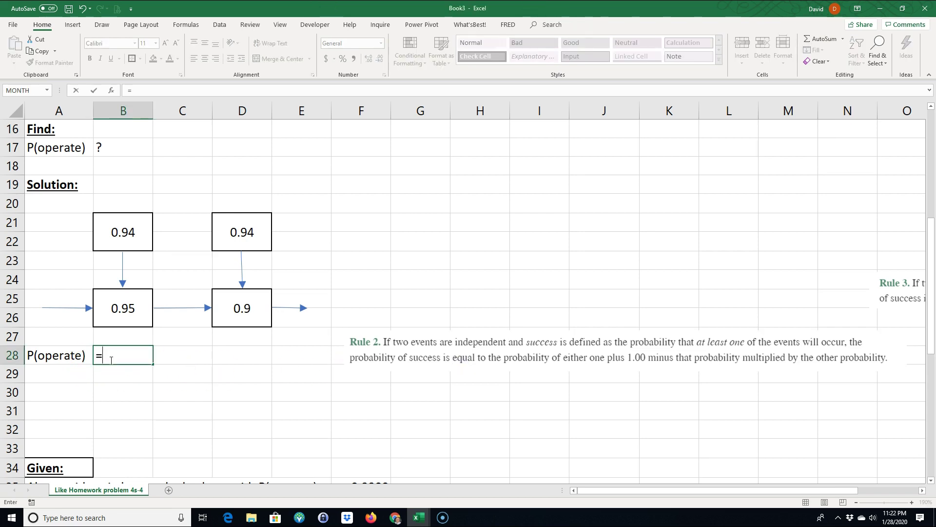
pyautogui.write('(')
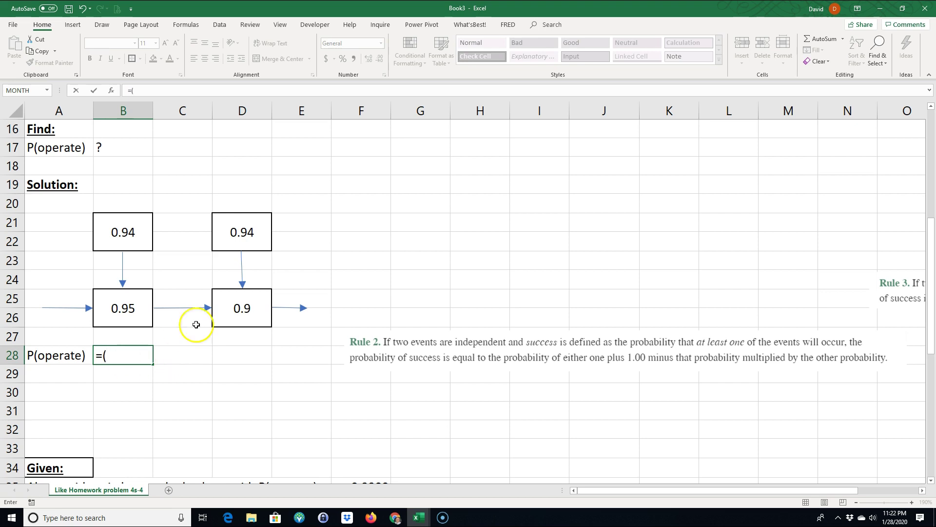
pyautogui.click(128, 309)
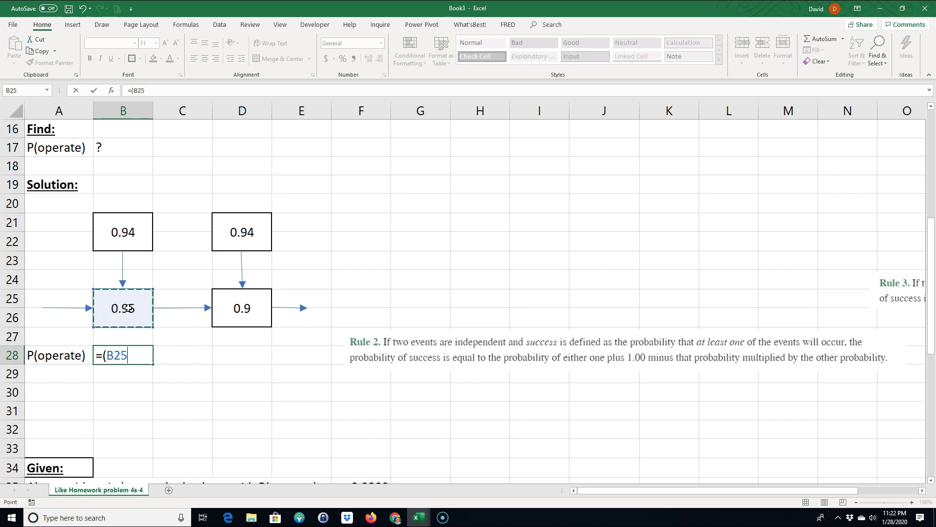
pyautogui.write('+(1-')
pyautogui.click(128, 308)
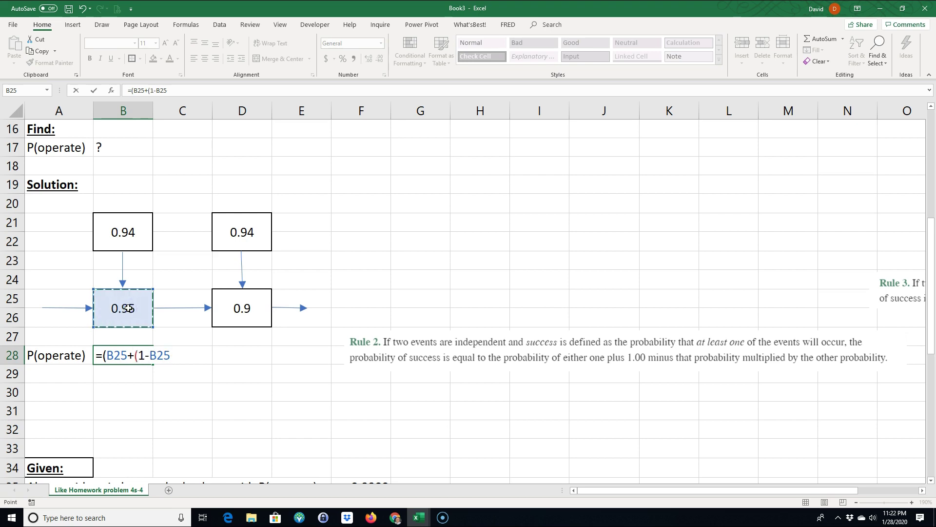
pyautogui.write(')*')
pyautogui.click(131, 231)
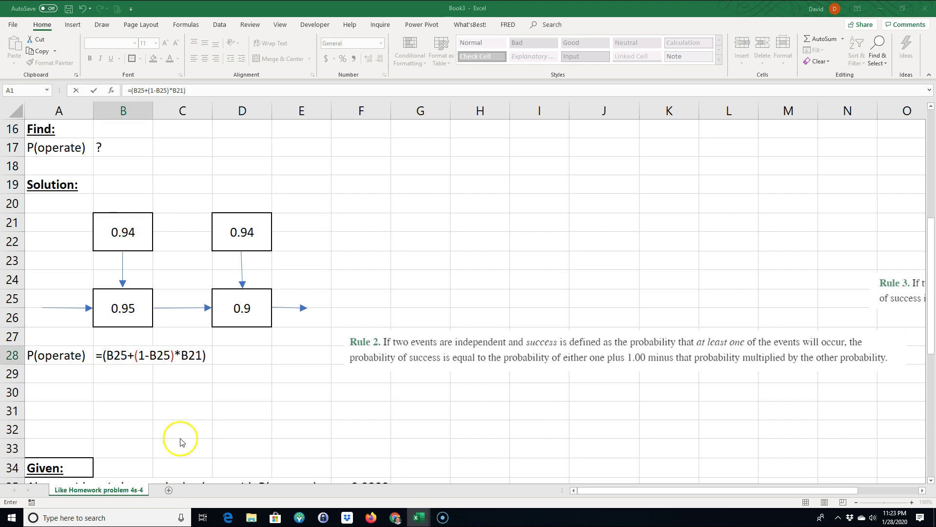
# Complete the B28 formula by multiplying it by the second component's term, (D25+(1-D25)*D21).
pyautogui.click(209, 353)
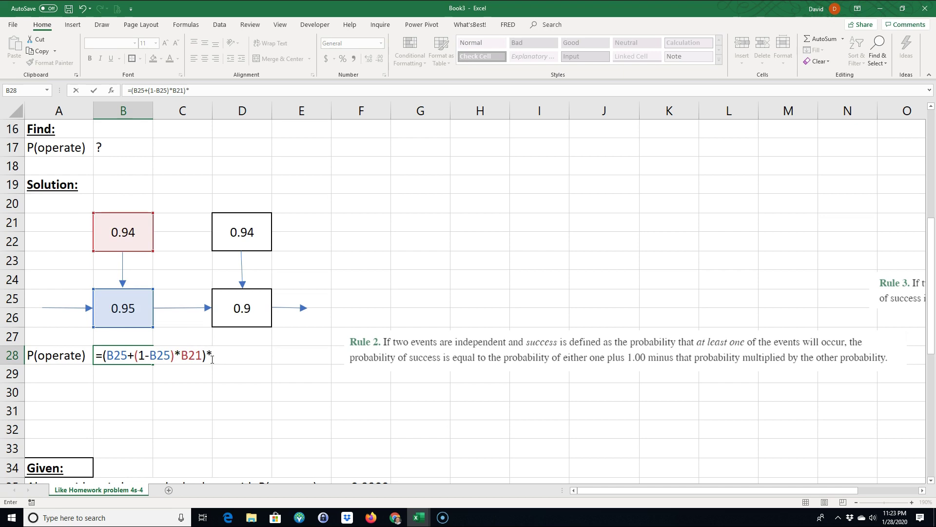
pyautogui.click(239, 310)
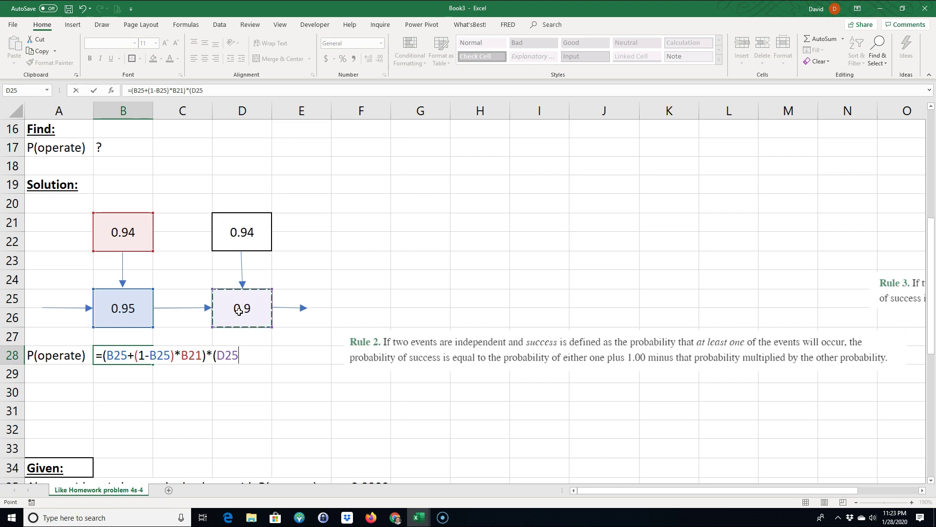
pyautogui.write('+(1-')
pyautogui.click(244, 315)
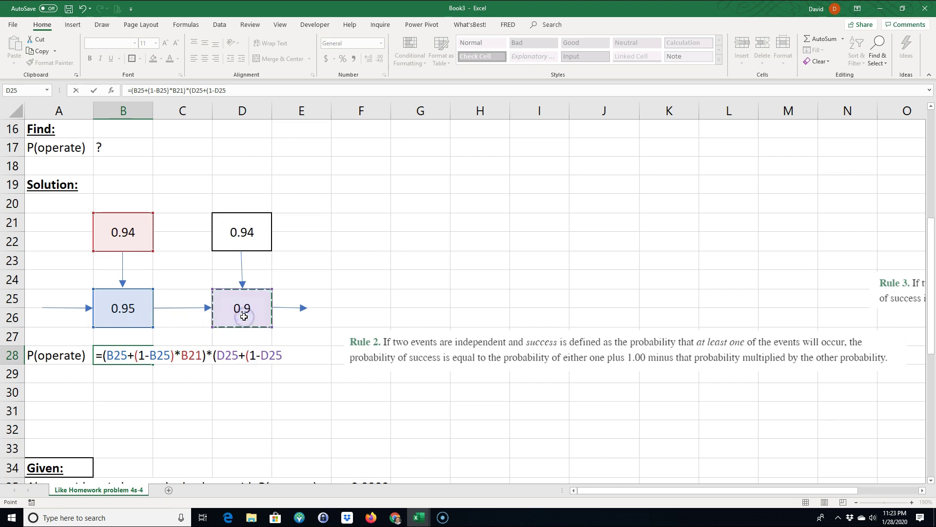
pyautogui.write(')*')
pyautogui.click(248, 236)
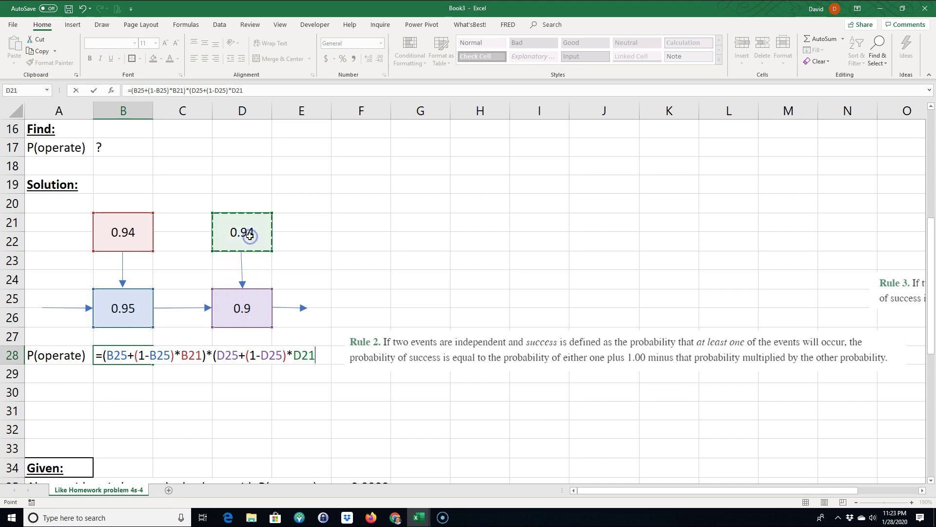
pyautogui.write(')')
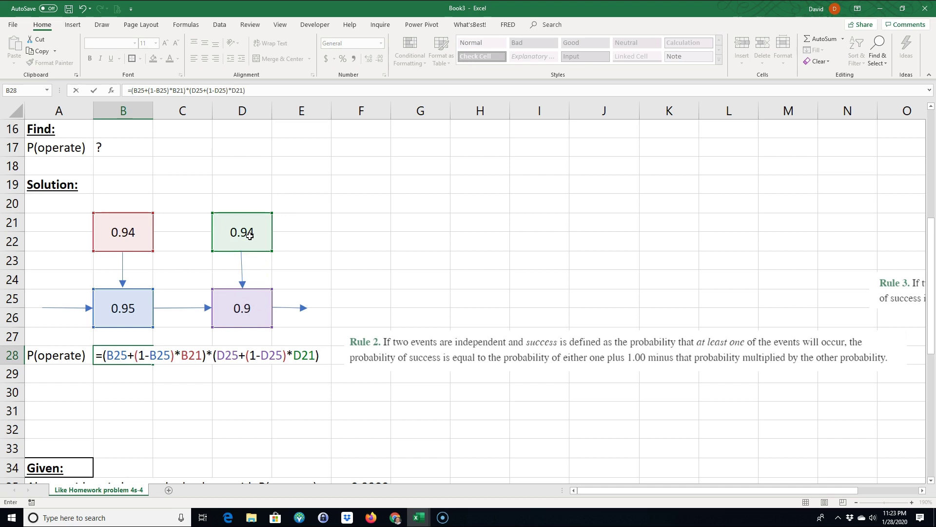
pyautogui.press('Return')
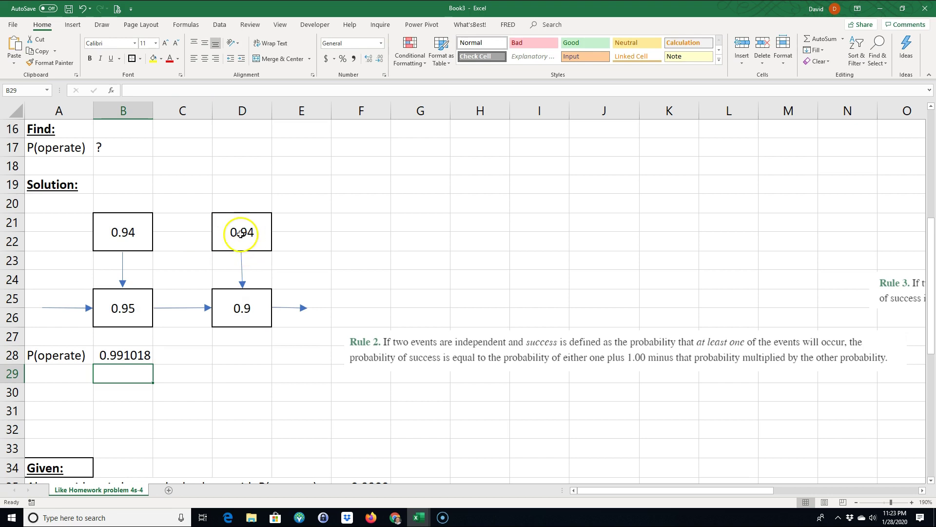
# Reduce the B28 result to four decimal places and fill A28:B28 with yellow.
pyautogui.scroll(-2, 464, 293)
pyautogui.scroll(2, 464, 293)
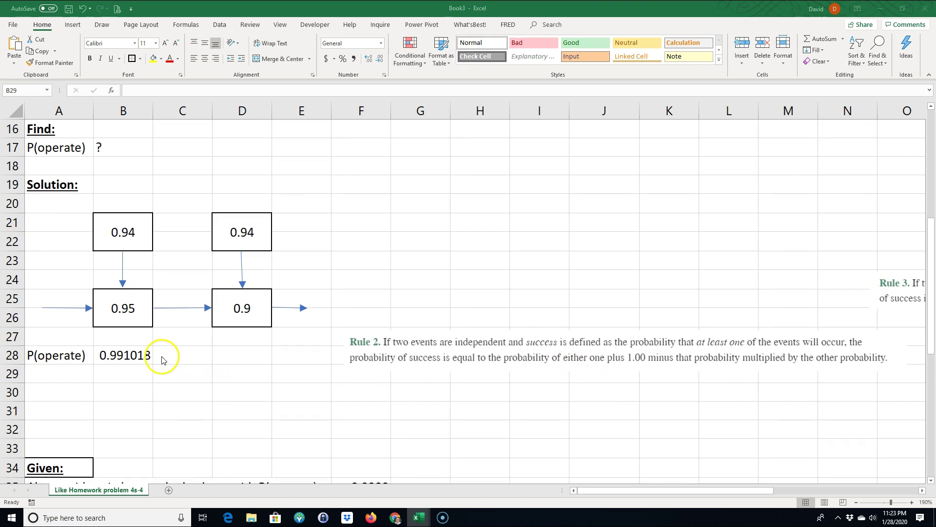
pyautogui.click(122, 353)
pyautogui.click(380, 59)
pyautogui.click(380, 59)
pyautogui.moveTo(38, 354); pyautogui.dragTo(141, 354)
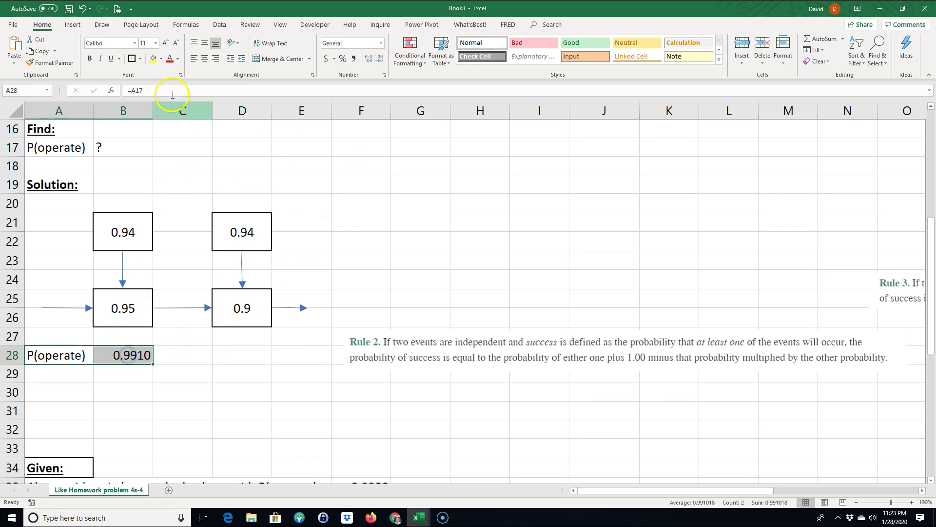
pyautogui.click(157, 63)
# Copy the formula-text cell C10 to C28 and move the Rule 2 picture up to rows 25–27, clear of the formula text.
pyautogui.scroll(3, 184, 177)
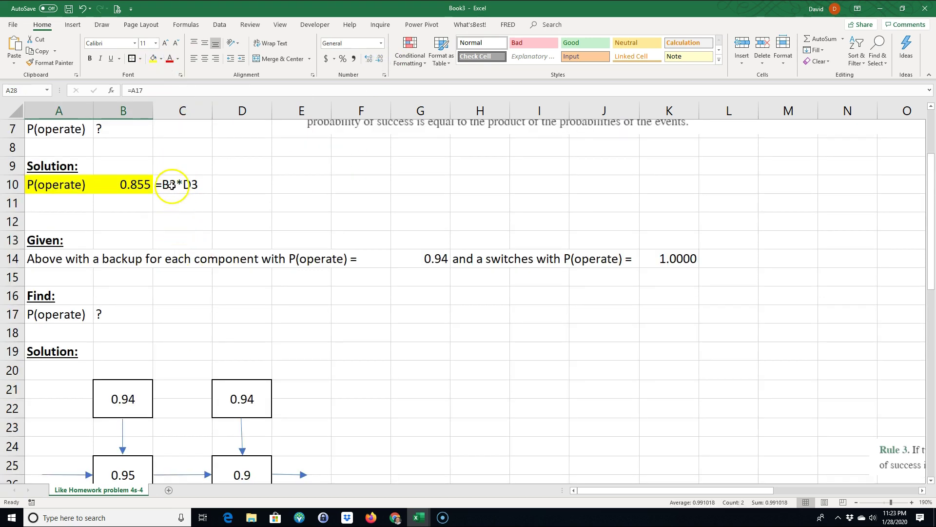
pyautogui.click(173, 185)
pyautogui.hotkey('ctrl', 'c')
pyautogui.scroll(-4, 173, 205)
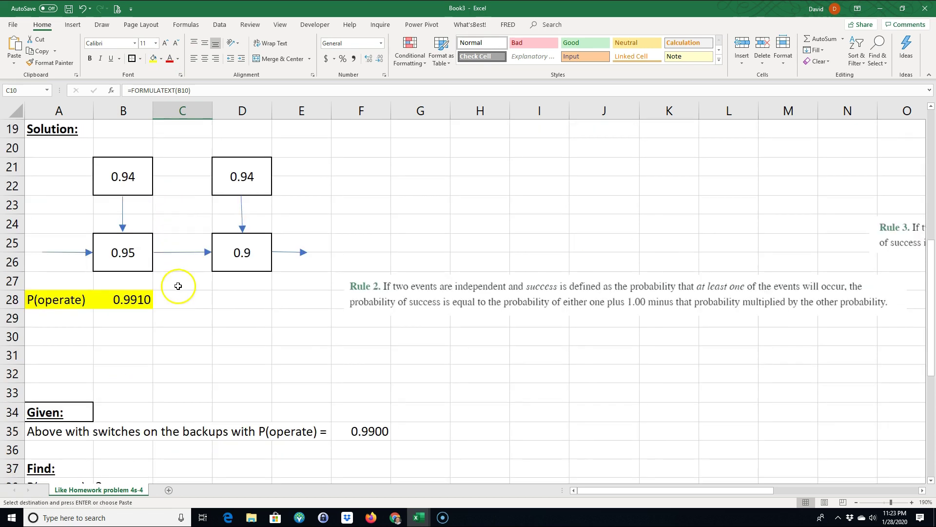
pyautogui.click(173, 301)
pyautogui.hotkey('ctrl', 'v')
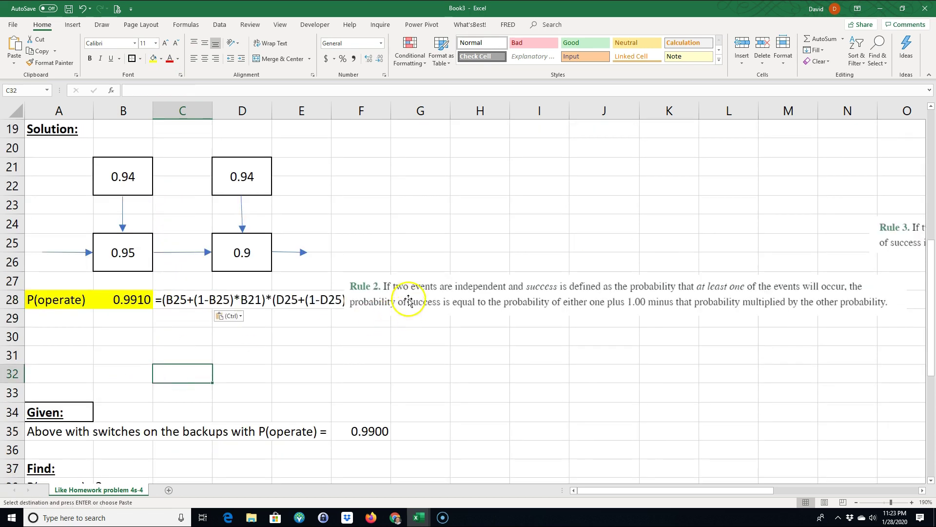
pyautogui.moveTo(409, 299); pyautogui.dragTo(407, 267)
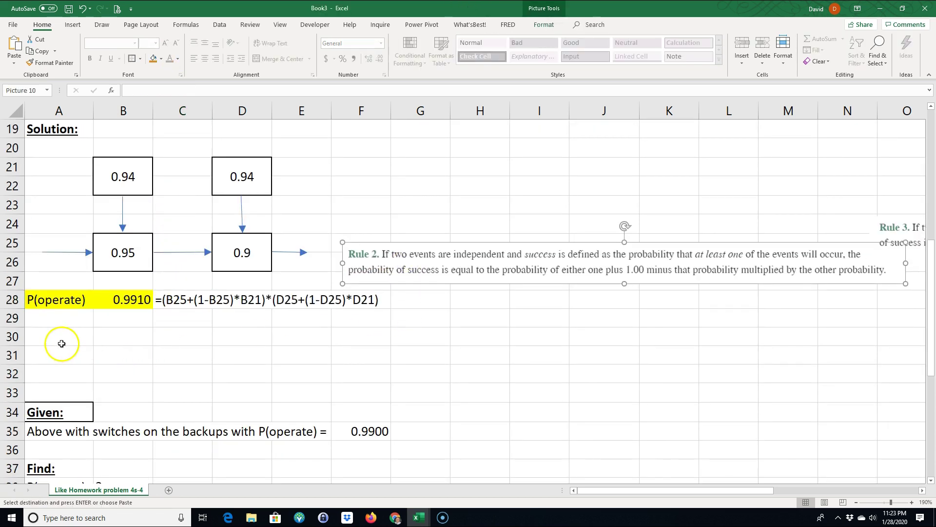
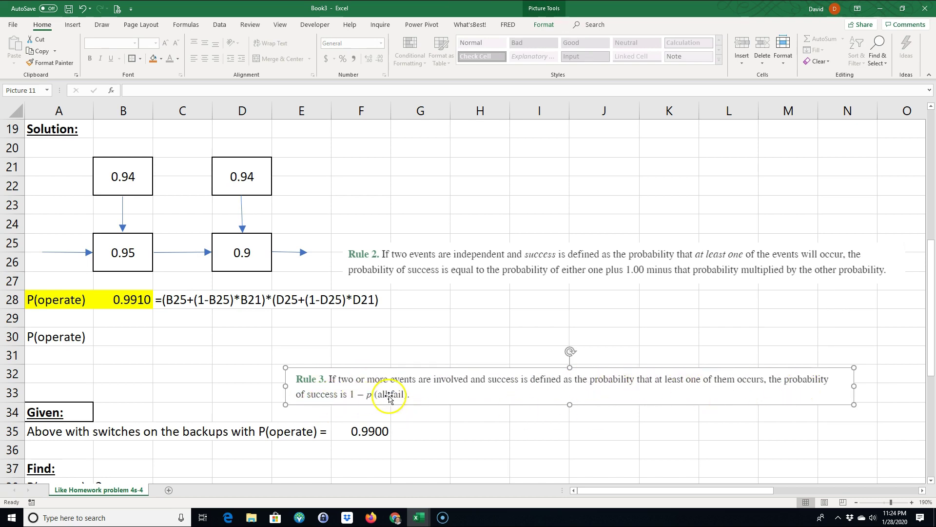
# Place the Rule 3 picture below the second P(operate) row, across about rows 31 to 33 starting near column F.
pyautogui.moveTo(439, 396); pyautogui.dragTo(464, 395)
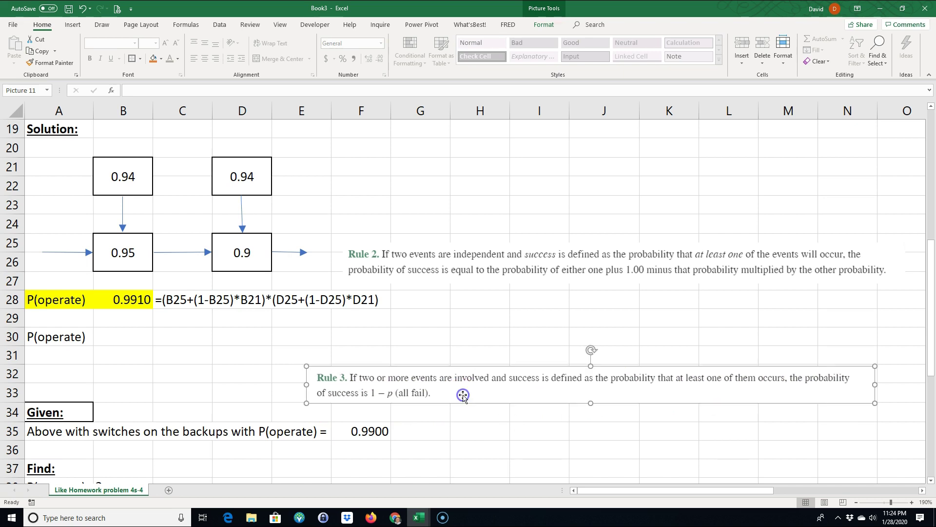
pyautogui.click(114, 341)
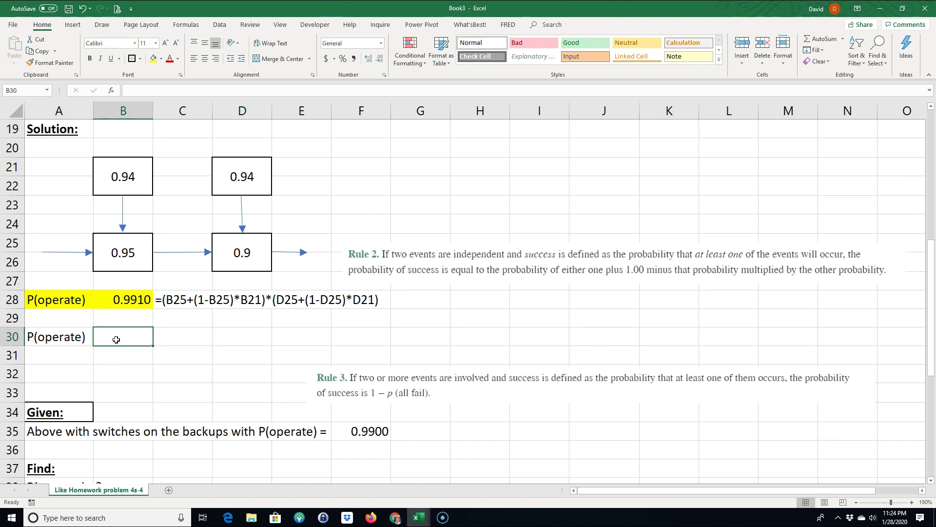
pyautogui.moveTo(447, 392); pyautogui.dragTo(470, 382)
# Enter the Rule 3 formula =(1-(1-B25)*(1-B21))*(1-(1-D25)*(1-D21)) in B30.
pyautogui.click(134, 337)
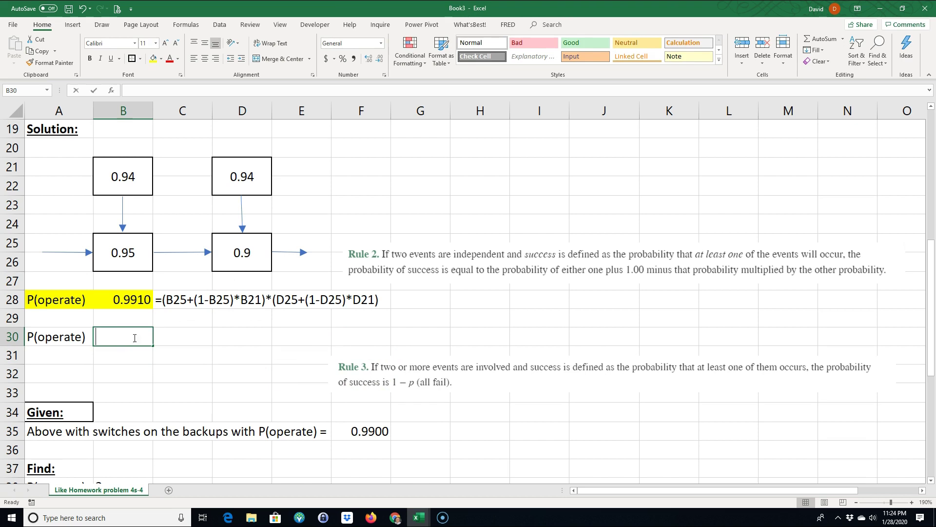
pyautogui.write('=(1-(1-')
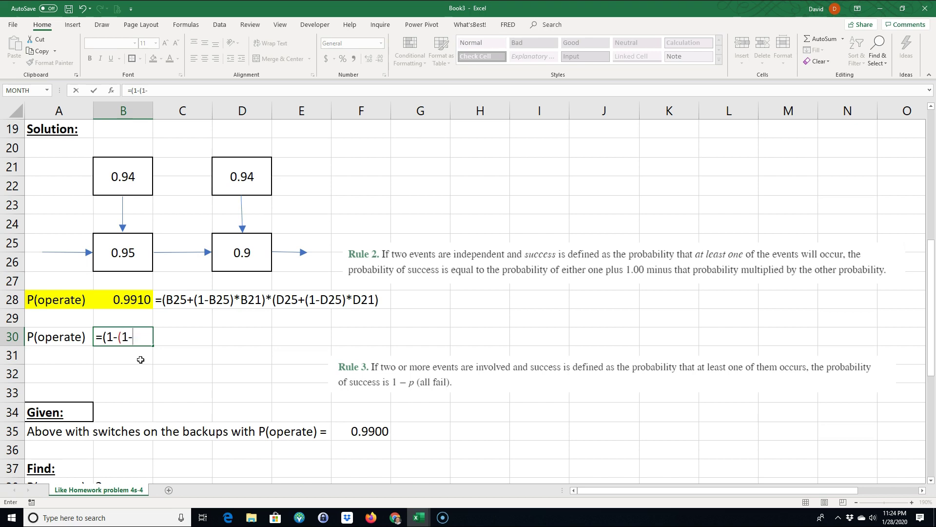
pyautogui.click(130, 255)
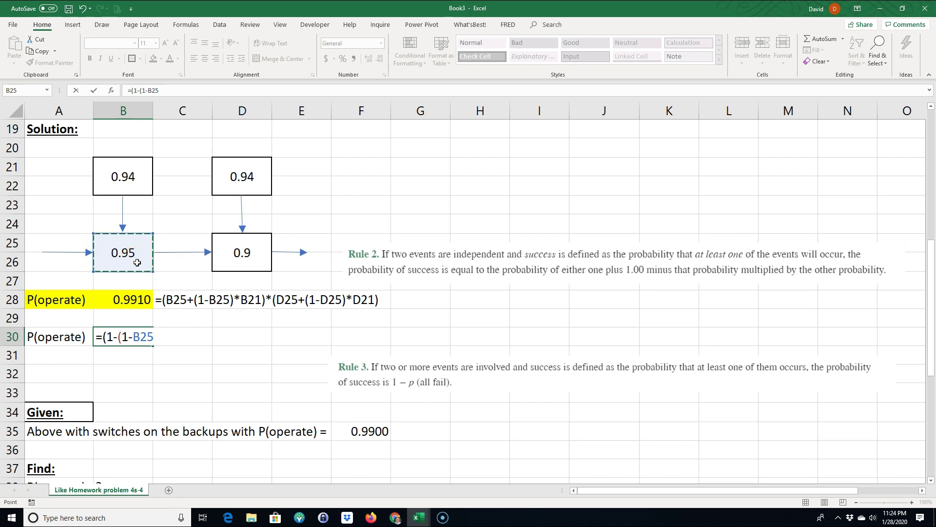
pyautogui.write(')*(1-')
pyautogui.click(128, 178)
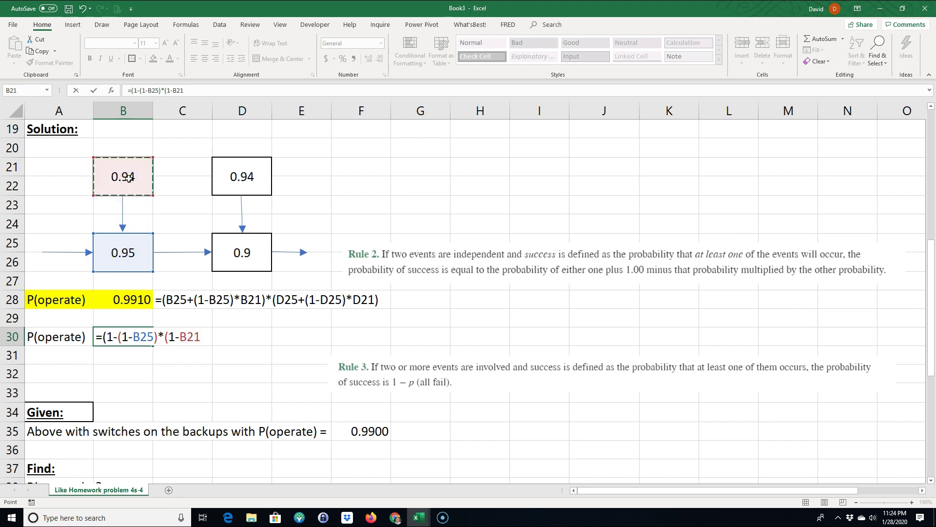
pyautogui.write('))*(1-(1-')
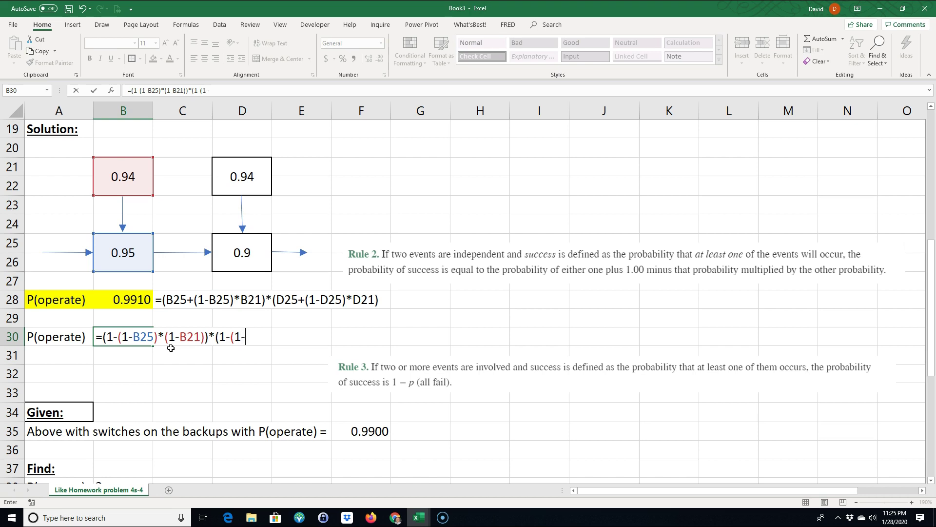
pyautogui.click(248, 254)
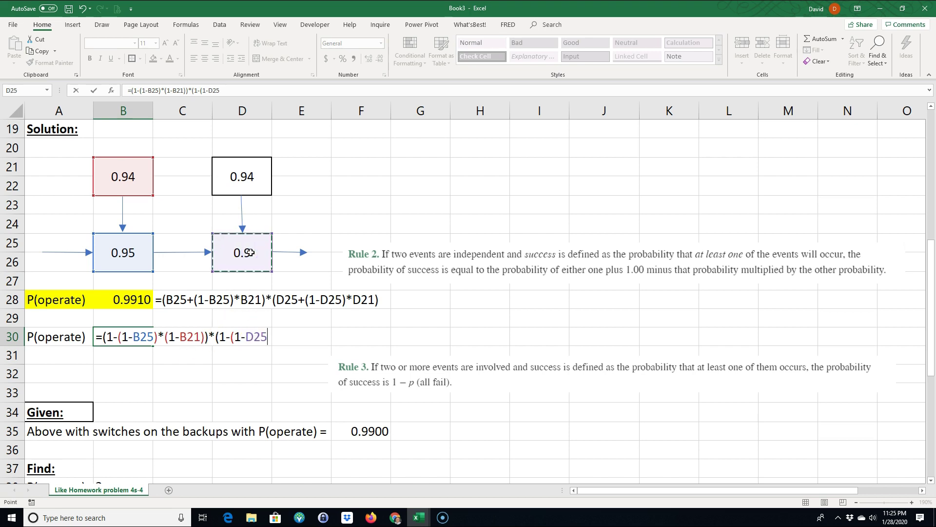
pyautogui.write(')*(1-')
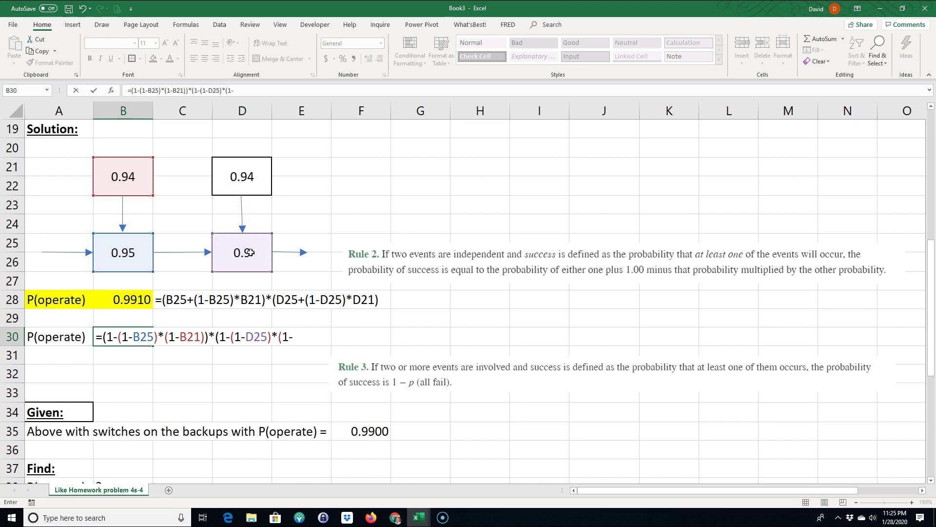
pyautogui.click(242, 191)
pyautogui.write('))')
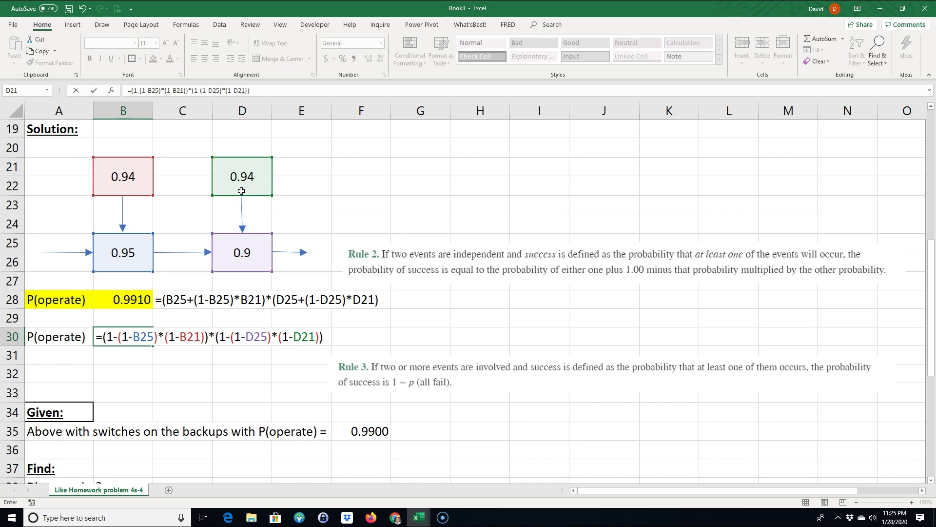
pyautogui.press('Return')
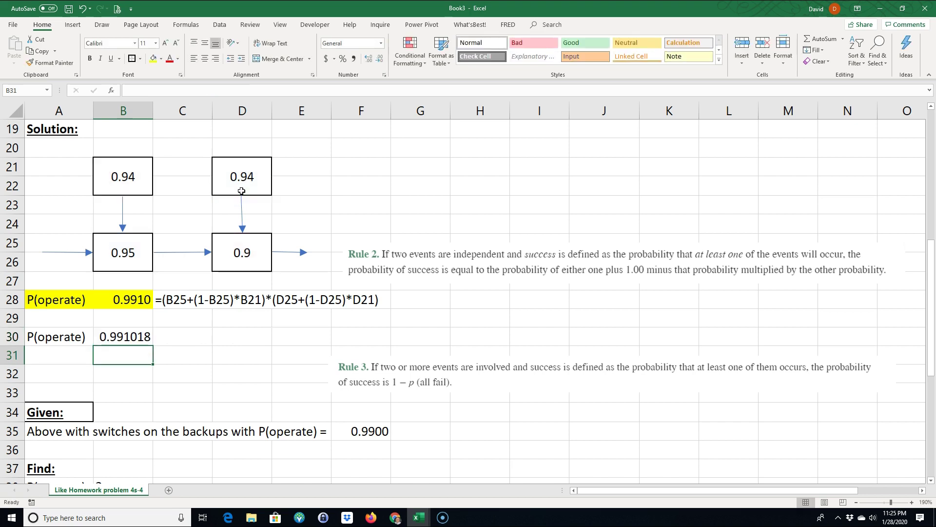
# Reduce the B30 result to four decimal places and fill A30:B30 with yellow.
pyautogui.click(129, 338)
pyautogui.click(380, 58)
pyautogui.click(379, 58)
pyautogui.moveTo(57, 337); pyautogui.dragTo(125, 337)
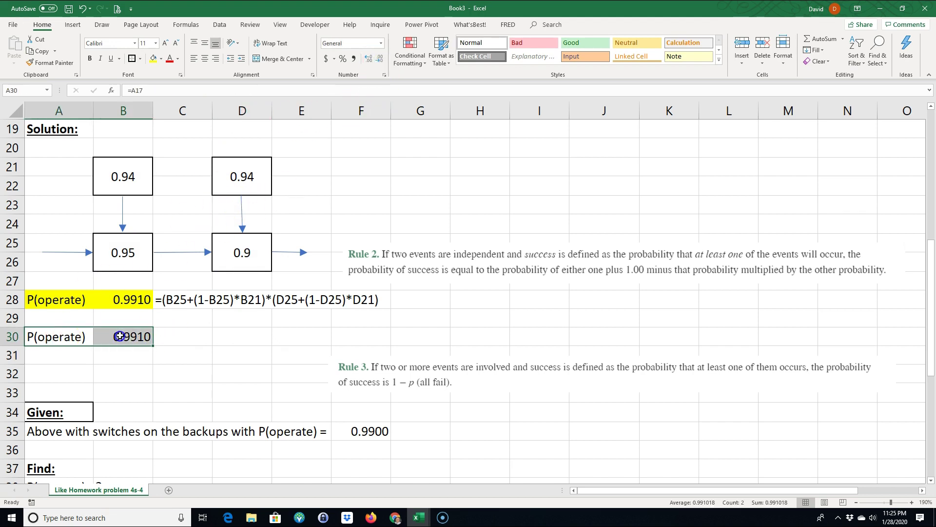
pyautogui.click(152, 58)
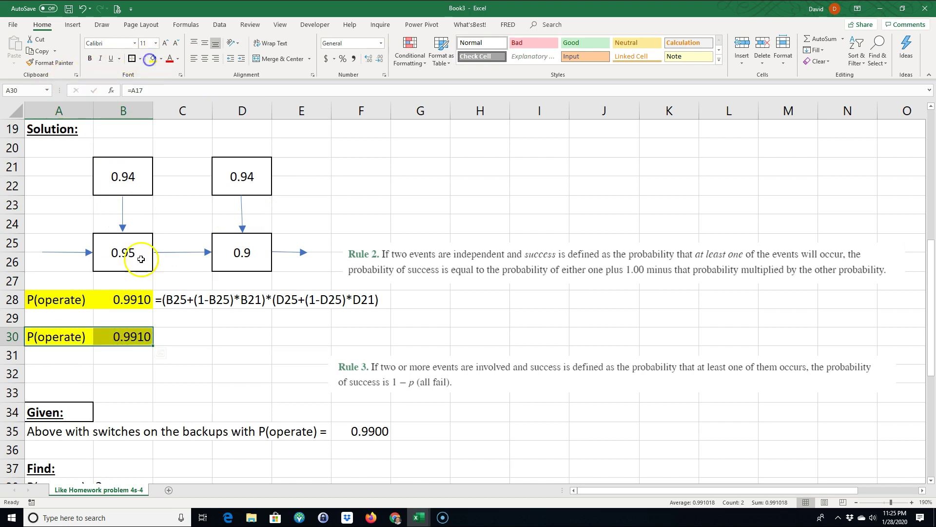
# Copy the formula-text cell C28 to C30 so it shows the Rule 3 formula.
pyautogui.click(165, 386)
pyautogui.click(179, 301)
pyautogui.hotkey('ctrl', 'c')
pyautogui.click(183, 331)
pyautogui.hotkey('ctrl', 'v')
pyautogui.click(186, 387)
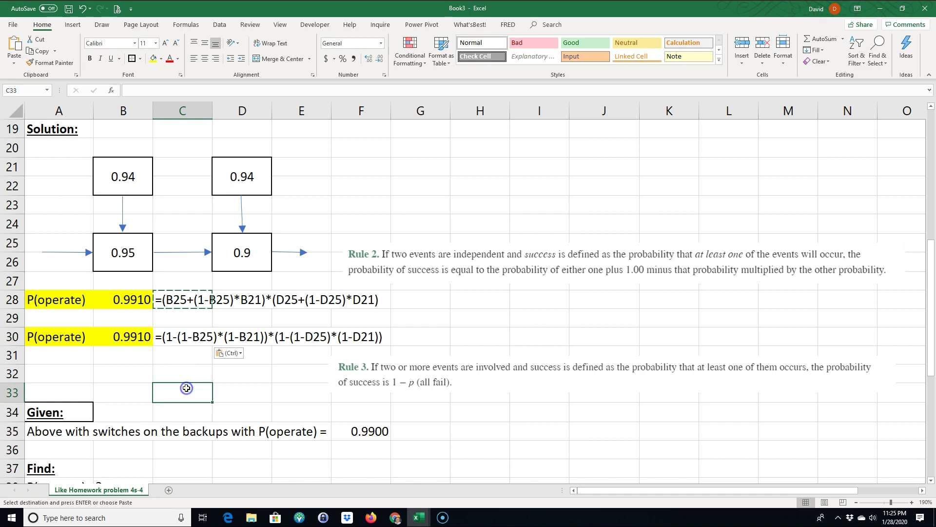
pyautogui.press('Escape')
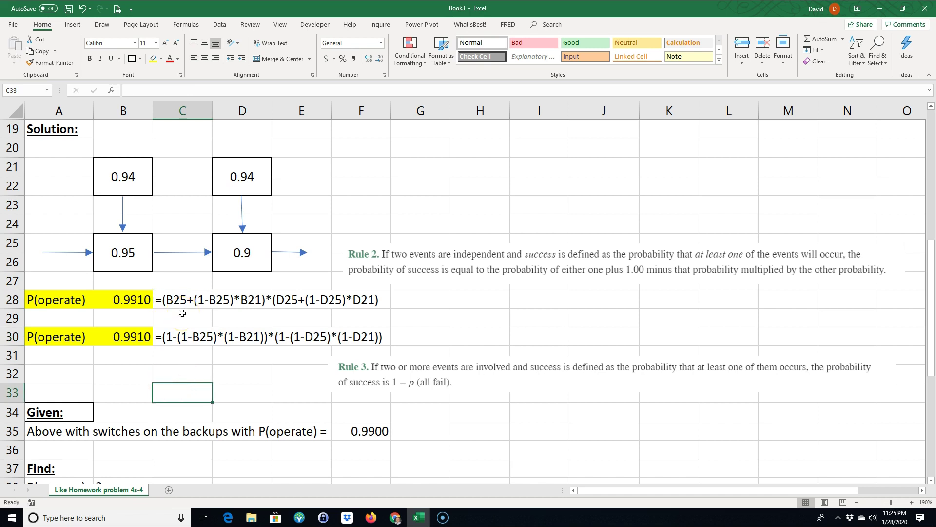
# Compare the completed backup system and its two P(operate) formulas with the switch problem and its diagram in rows 34 to 47.
pyautogui.scroll(1, 172, 192)
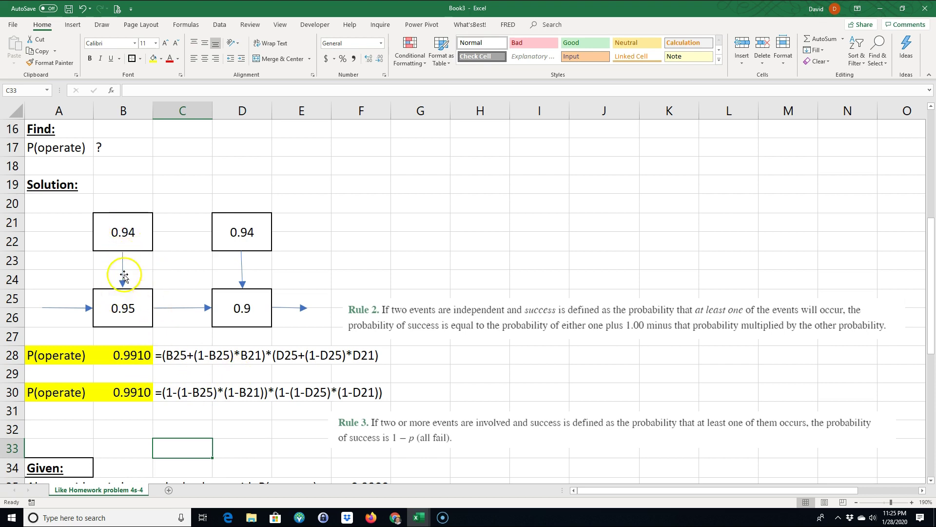
pyautogui.scroll(-2, 142, 326)
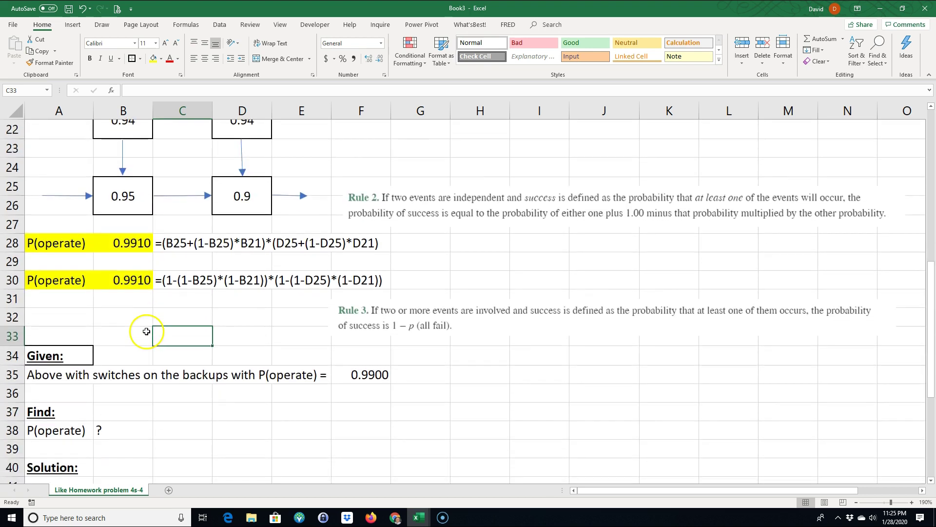
pyautogui.click(187, 410)
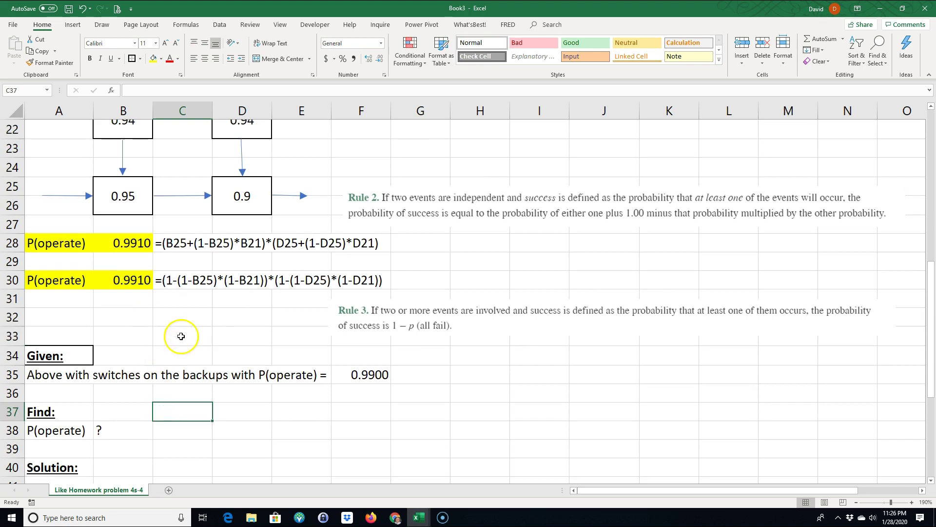
pyautogui.scroll(1, 210, 331)
pyautogui.scroll(-2, 213, 278)
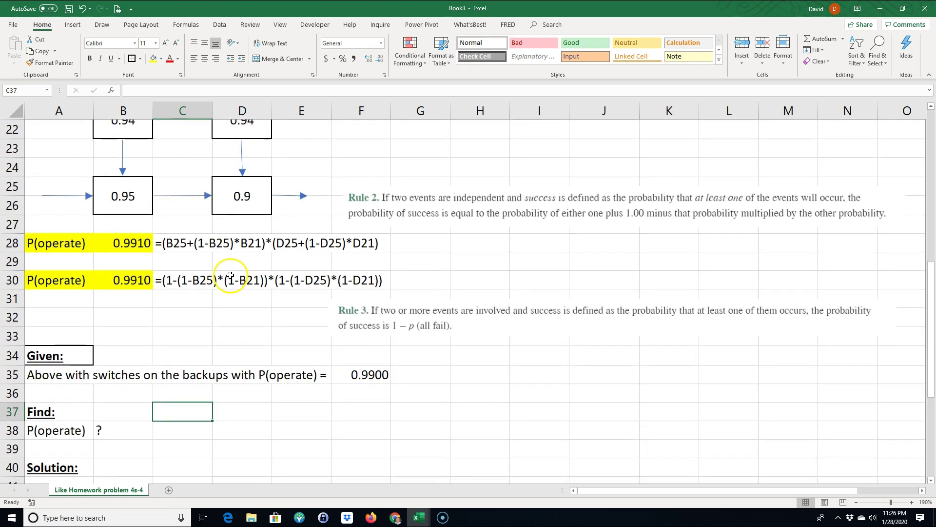
pyautogui.scroll(-3, 230, 279)
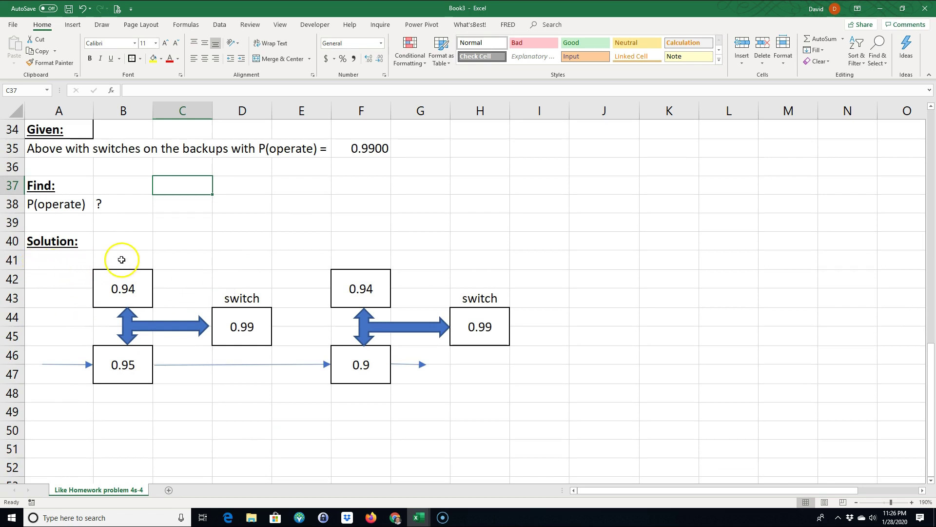
pyautogui.scroll(1, 161, 230)
pyautogui.scroll(3, 209, 209)
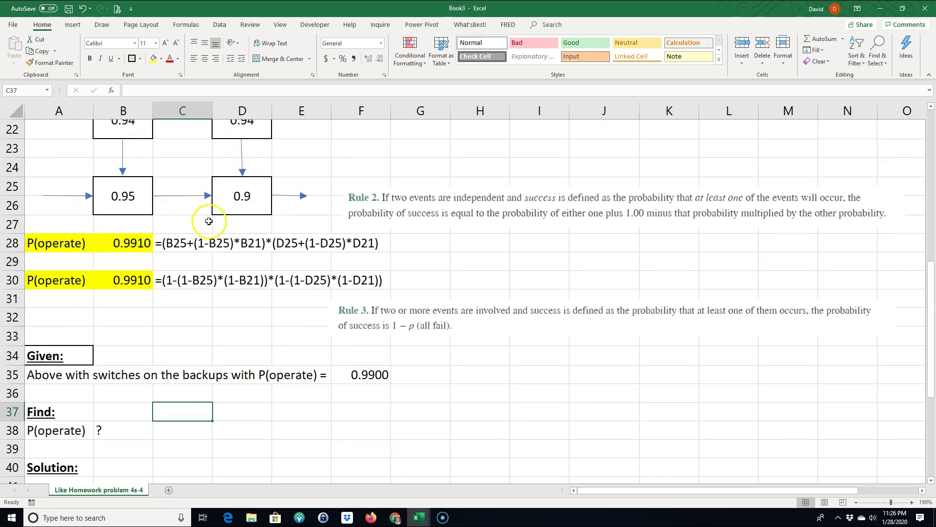
pyautogui.scroll(2, 201, 238)
pyautogui.scroll(-5, 195, 268)
pyautogui.scroll(3, 192, 278)
pyautogui.scroll(-2, 244, 234)
pyautogui.scroll(-1, 352, 293)
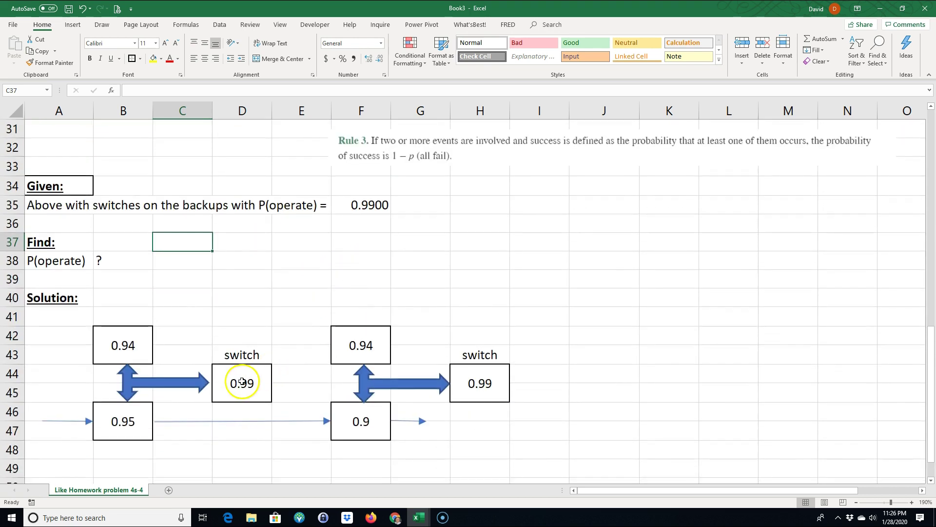
# Reduce the given switch probability in F35 to two decimal places.
pyautogui.click(373, 208)
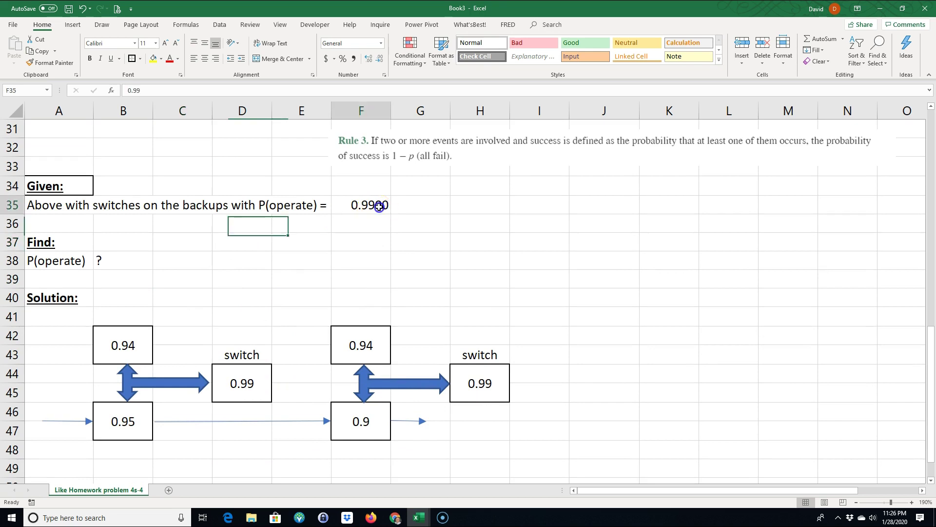
pyautogui.click(378, 59)
pyautogui.click(378, 59)
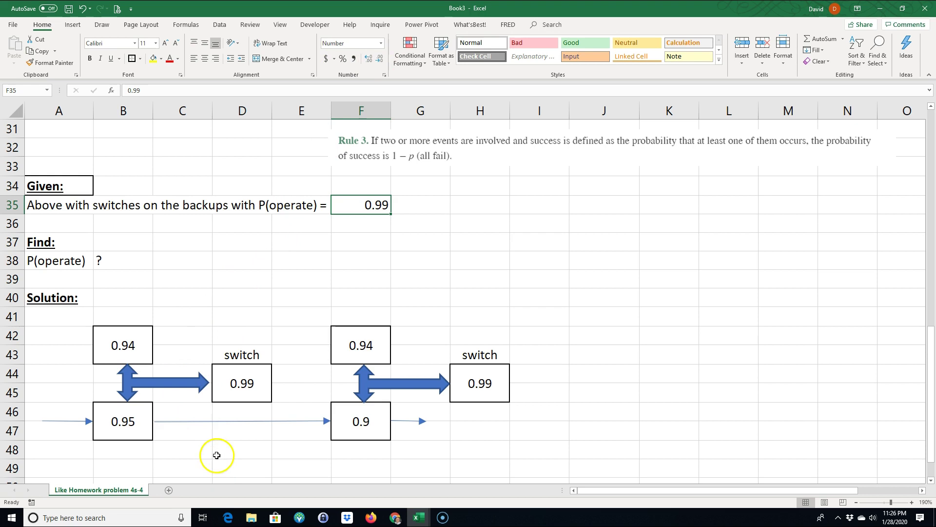
pyautogui.scroll(-1, 62, 426)
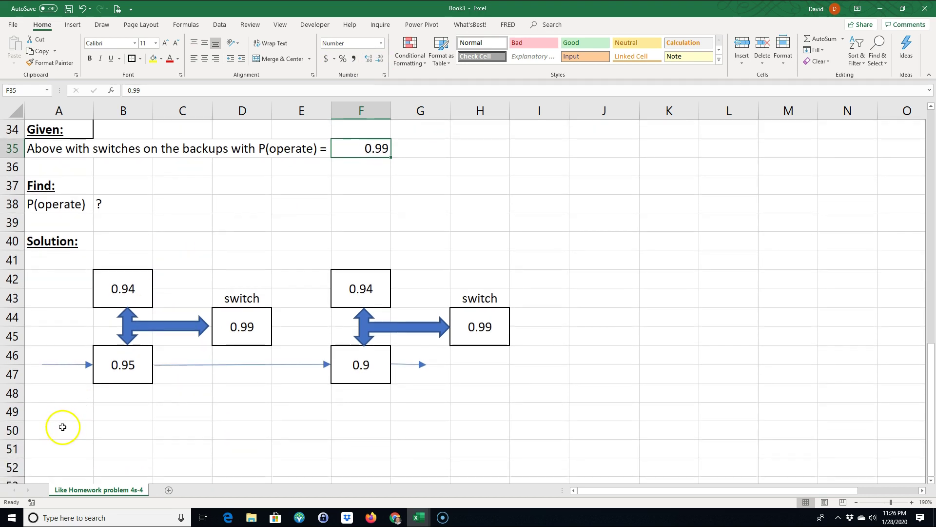
pyautogui.click(62, 425)
pyautogui.write('Solution:')
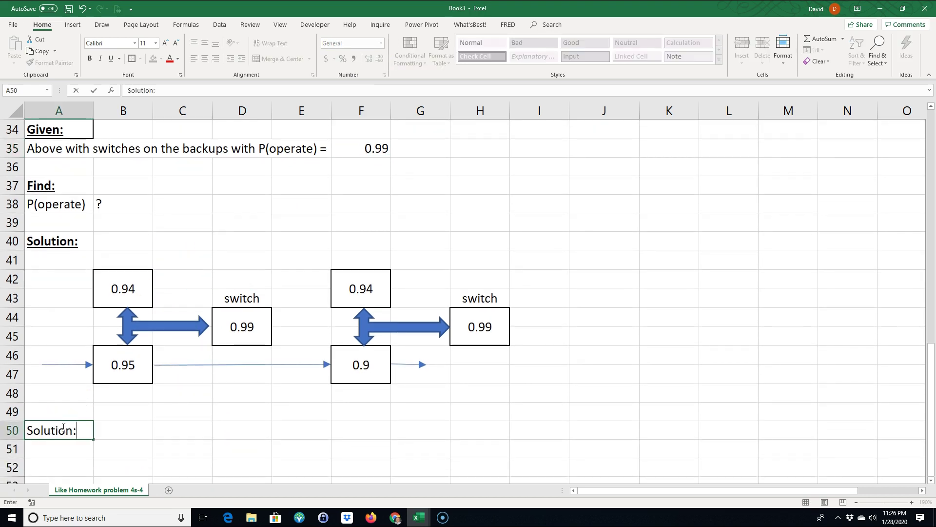
pyautogui.press('Return')
# Label the answer row below the switch diagram by entering =A38 in A50.
pyautogui.click(62, 427)
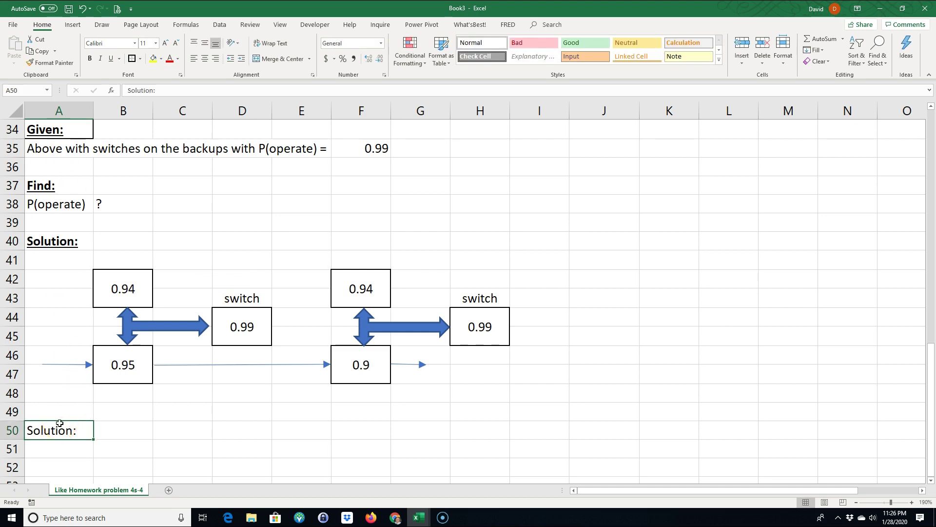
pyautogui.write('=')
pyautogui.click(55, 206)
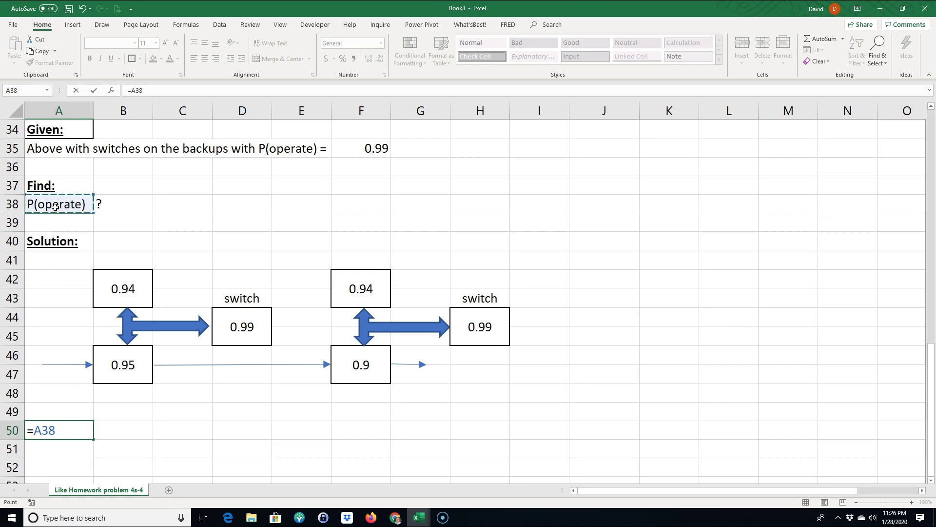
pyautogui.press('Return')
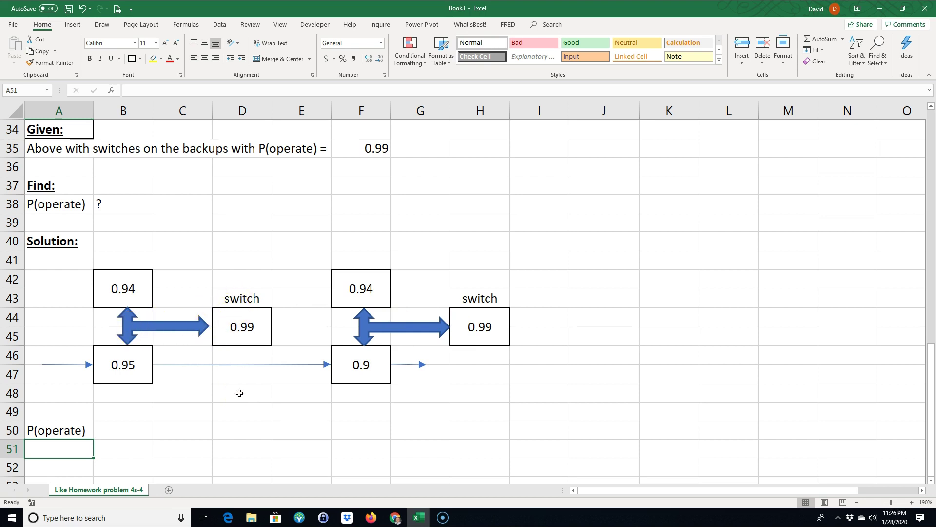
pyautogui.click(123, 430)
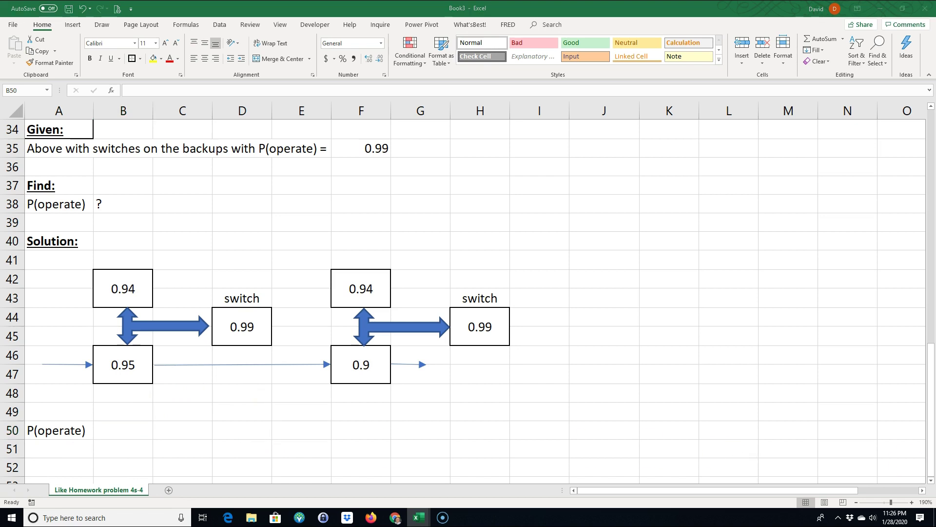
pyautogui.click(126, 429)
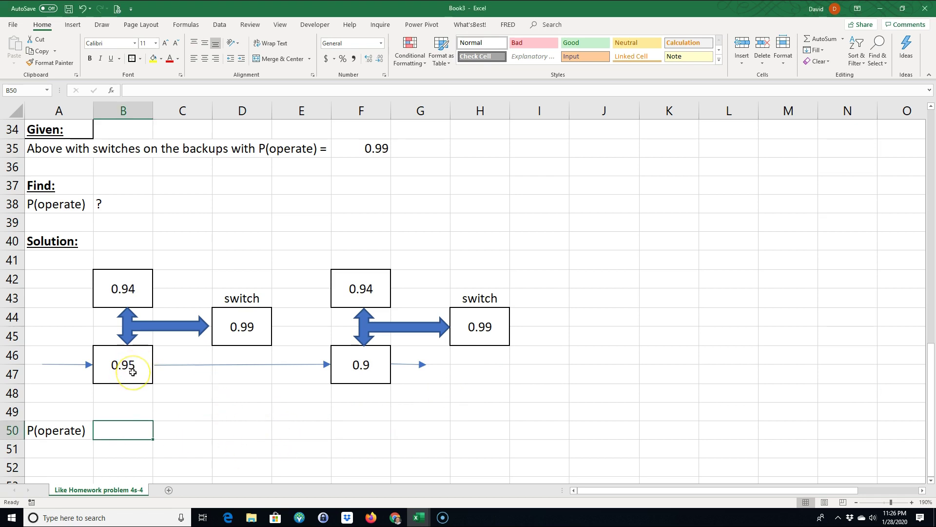
pyautogui.write('(')
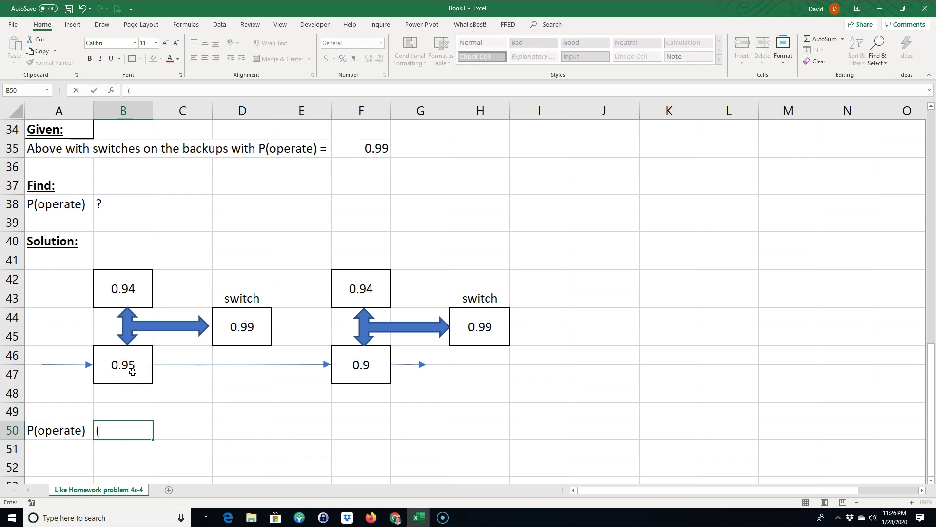
pyautogui.click(133, 372)
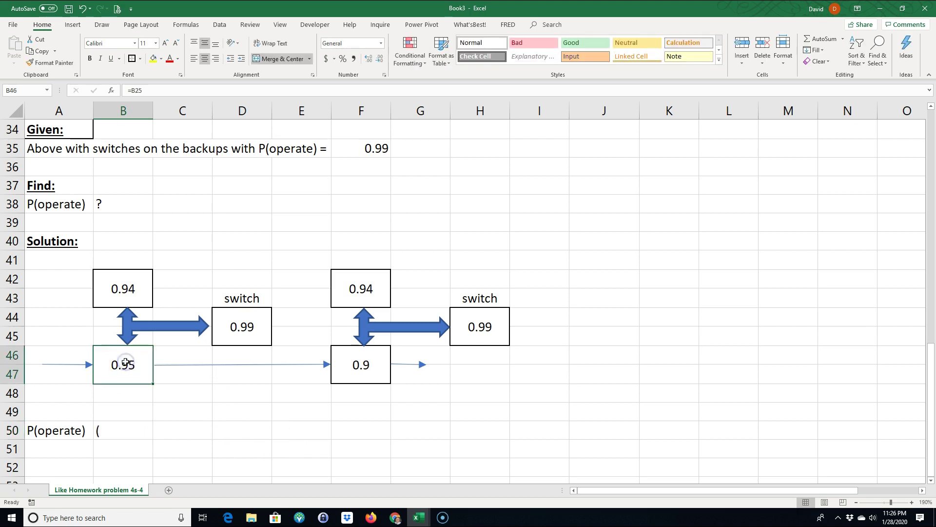
# Replace the stray parenthesis in B50 with the first component's part of the formula, =(B46+(1-B46)*D44*B42.
pyautogui.doubleClick(112, 430)
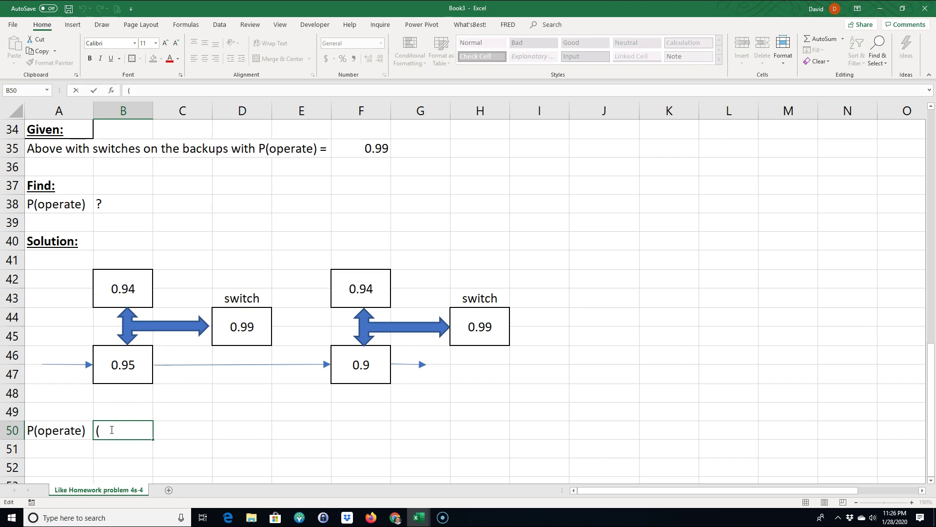
pyautogui.scroll(3, 230, 412)
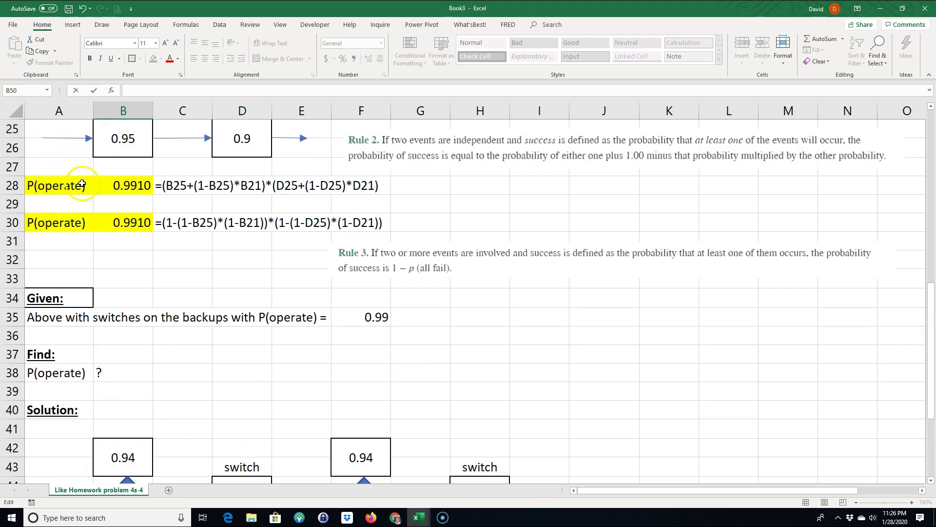
pyautogui.scroll(-3, 247, 274)
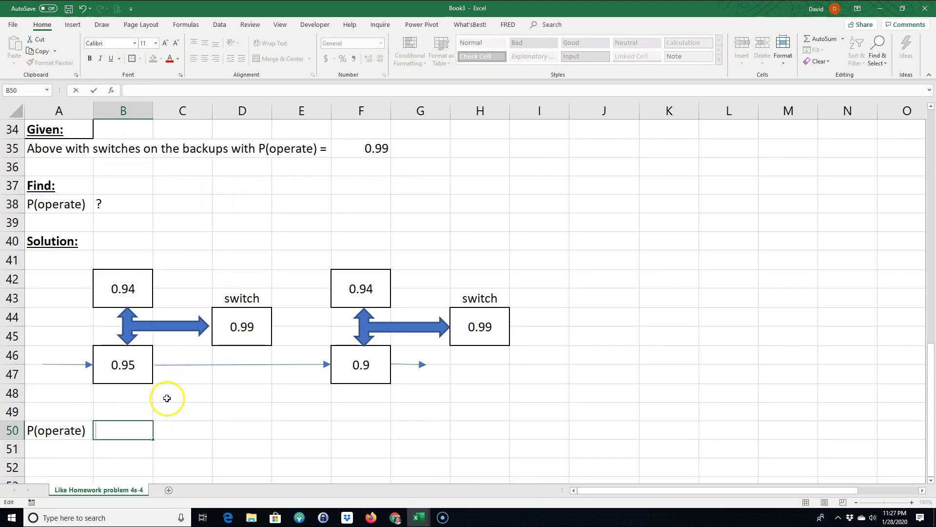
pyautogui.write('=')
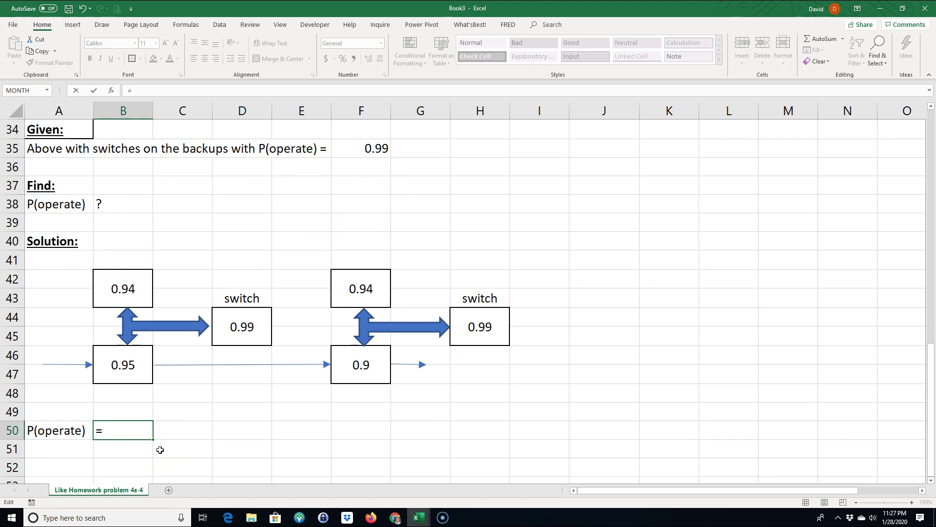
pyautogui.write('(')
pyautogui.click(137, 362)
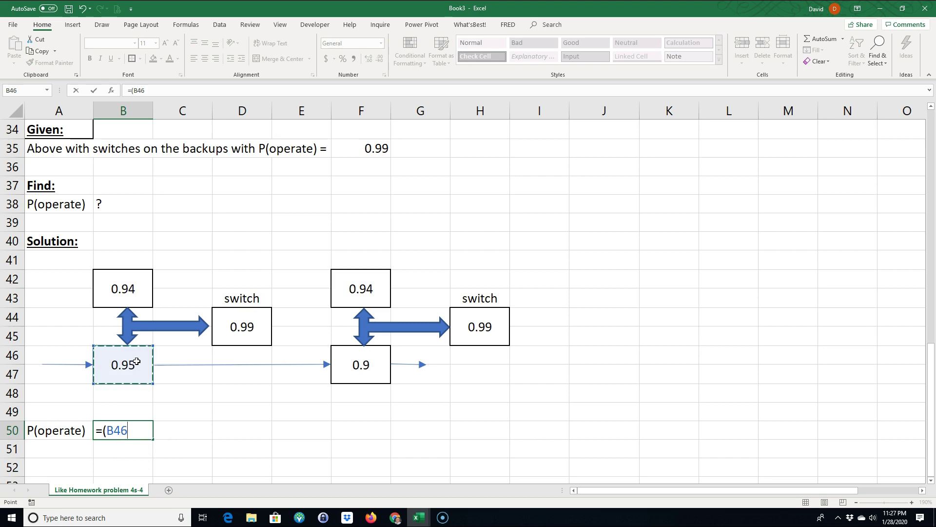
pyautogui.write('+(1-')
pyautogui.click(131, 361)
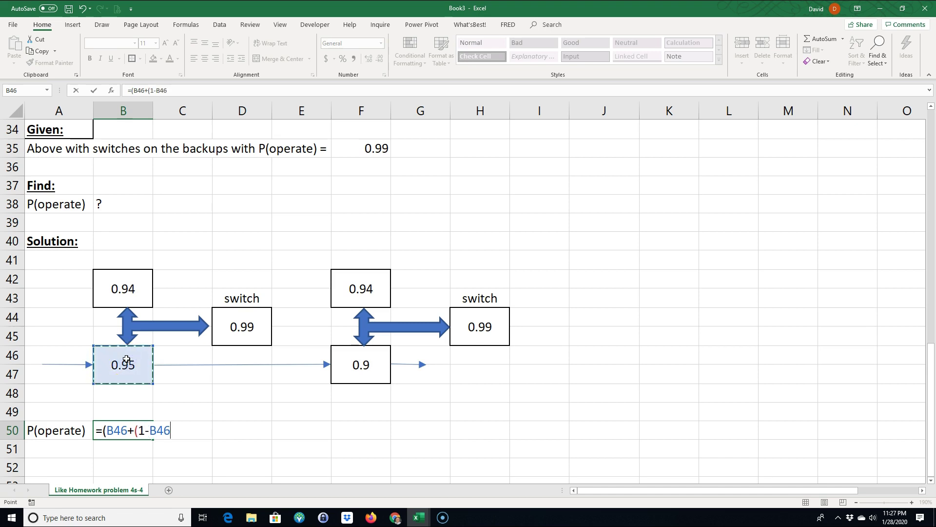
pyautogui.write(')')
pyautogui.write('*')
pyautogui.click(251, 329)
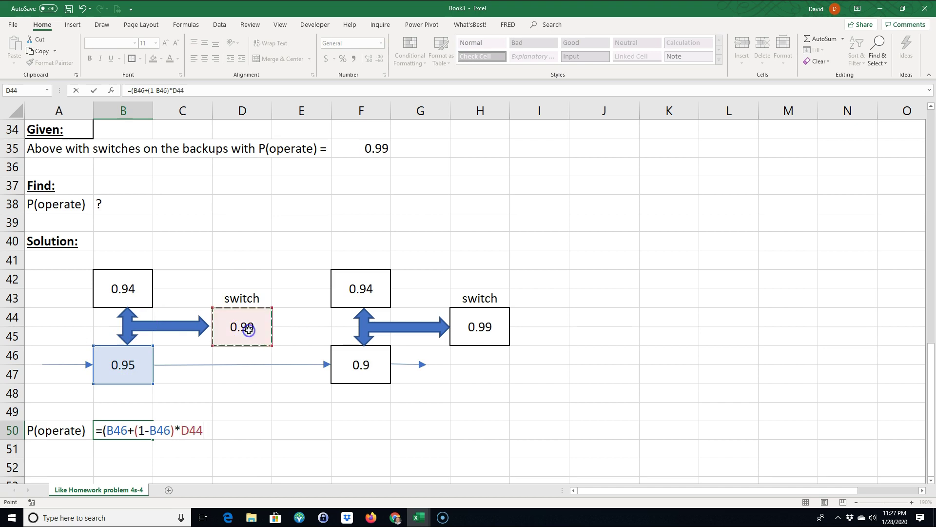
pyautogui.write('*')
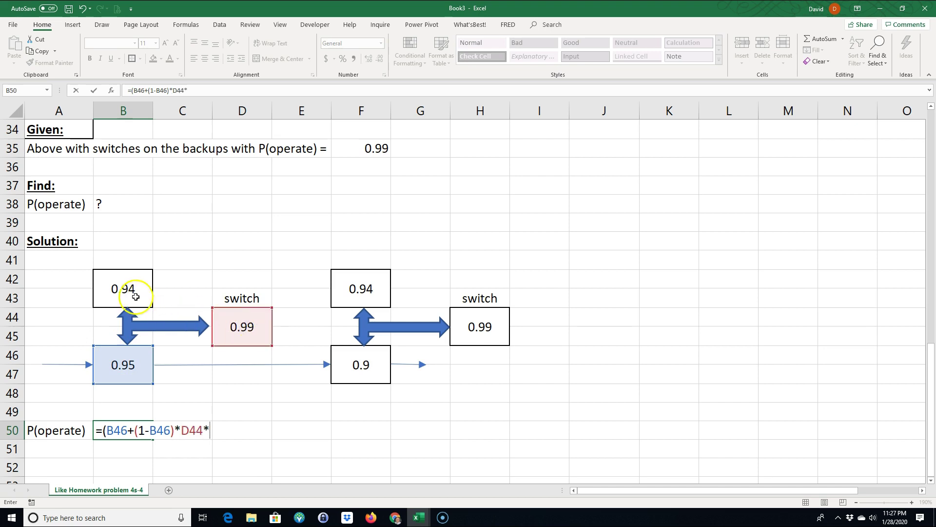
pyautogui.click(132, 294)
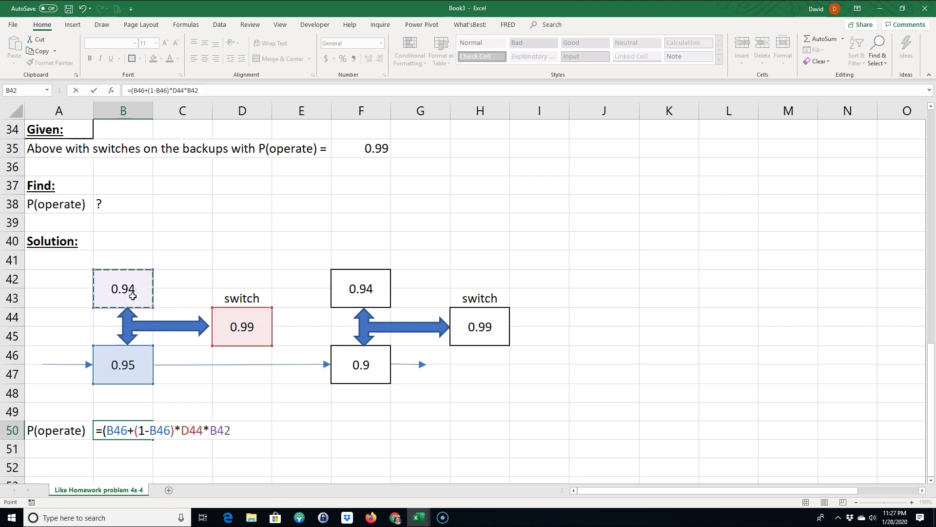
# Complete the B50 formula by closing the first factor and multiplying it by the second component's factor, (F46+(1-F46)*H44*F42).
pyautogui.write(')*(')
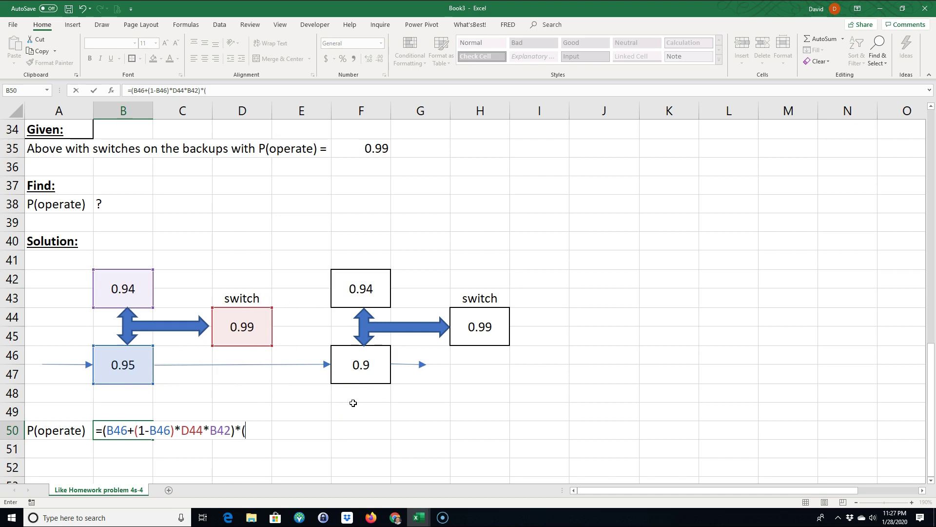
pyautogui.click(364, 371)
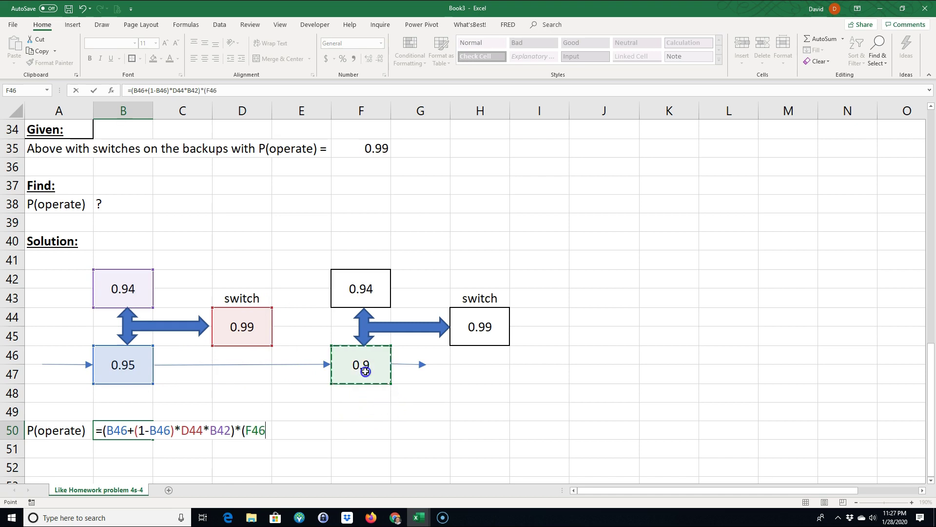
pyautogui.write('+(1-')
pyautogui.click(362, 366)
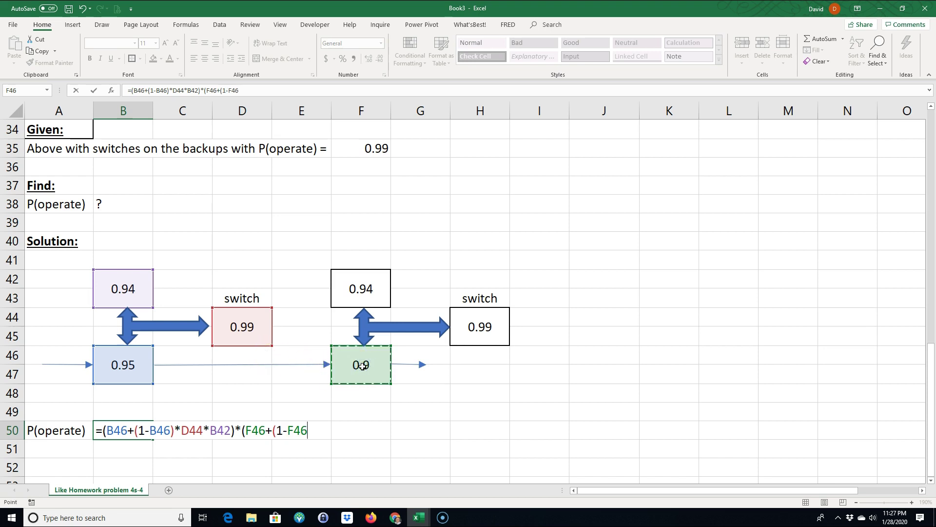
pyautogui.write(')*')
pyautogui.click(479, 335)
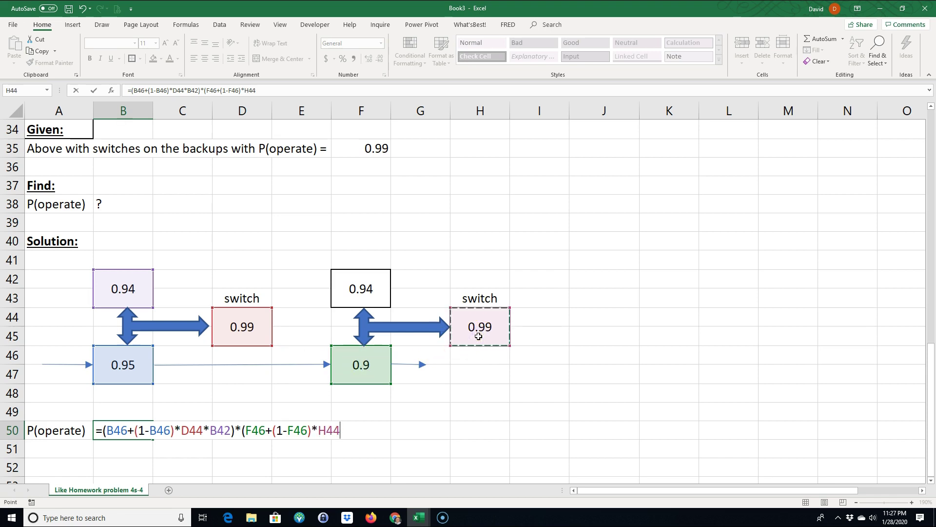
pyautogui.write('*')
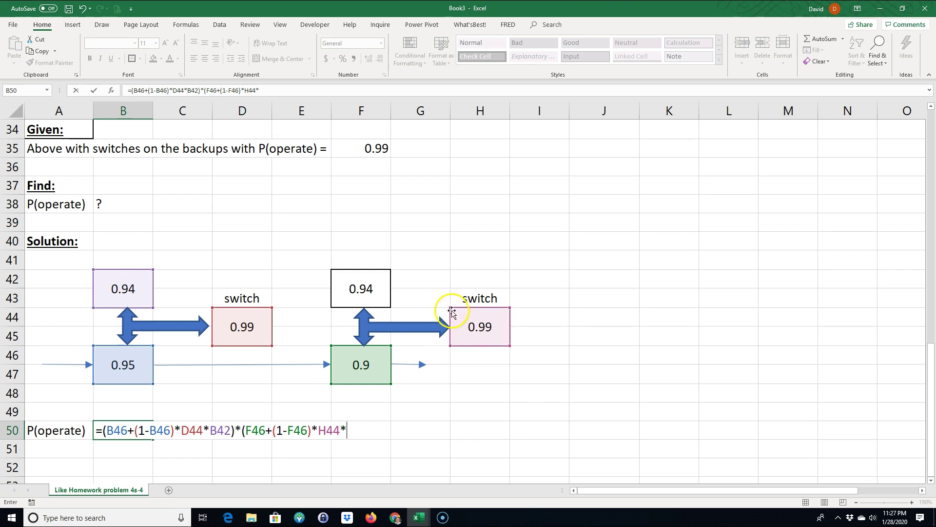
pyautogui.click(364, 290)
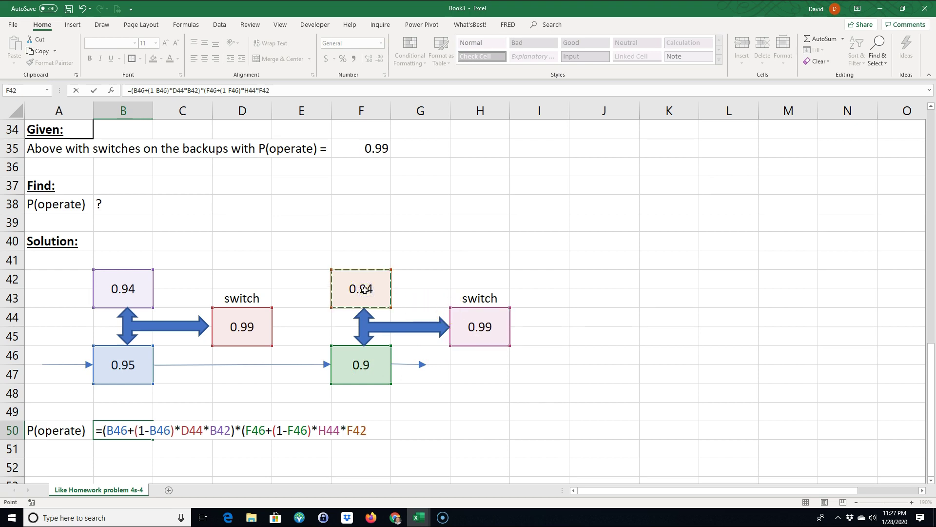
pyautogui.write('_')
pyautogui.press('BackSpace')
pyautogui.press('Return')
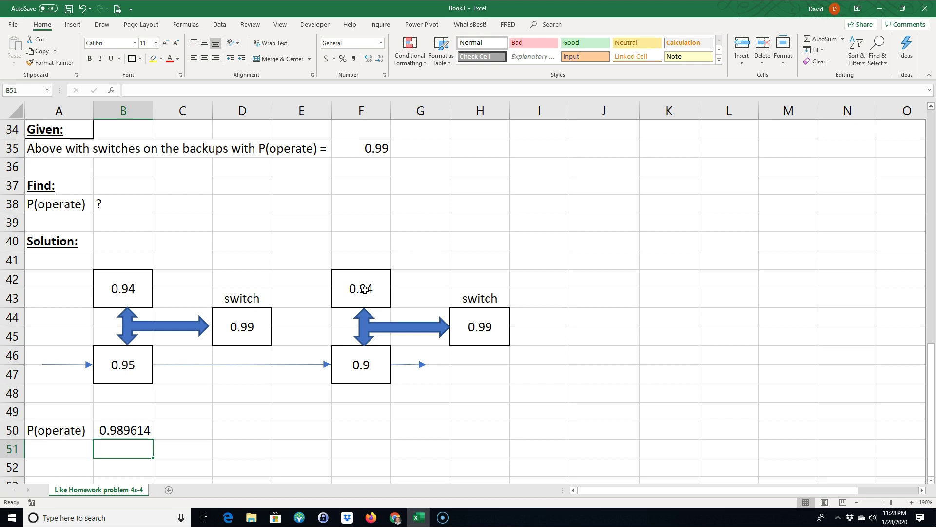
# Reduce the B50 result to four decimal places and highlight the answer cells A50:B50 in yellow.
pyautogui.click(113, 426)
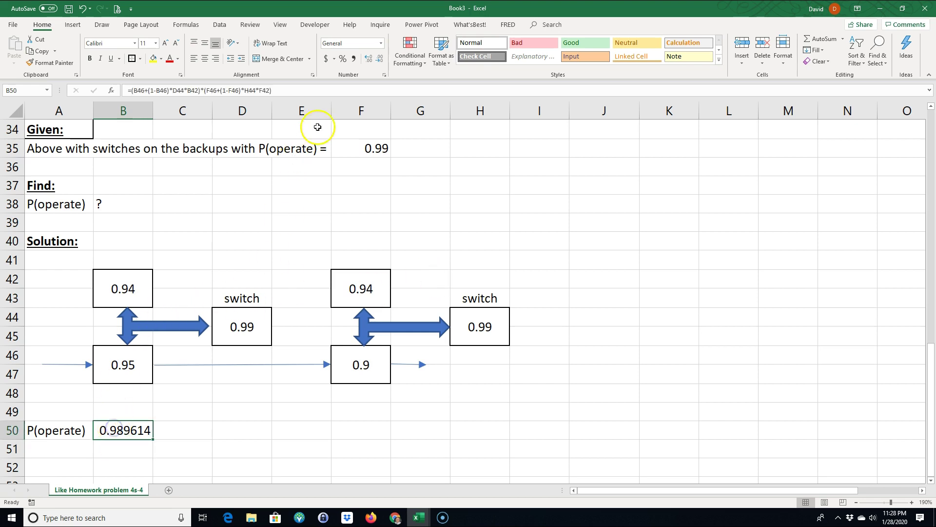
pyautogui.click(380, 59)
pyautogui.click(379, 59)
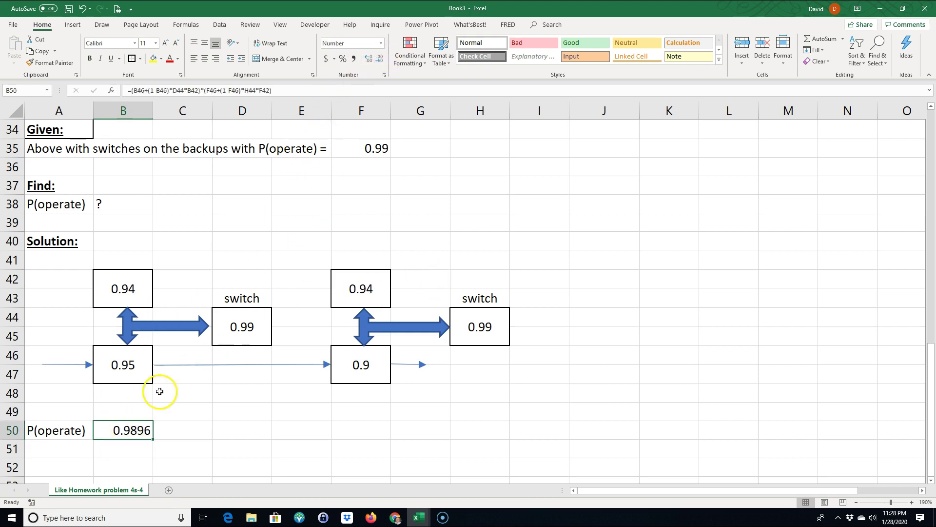
pyautogui.moveTo(42, 429); pyautogui.dragTo(108, 426)
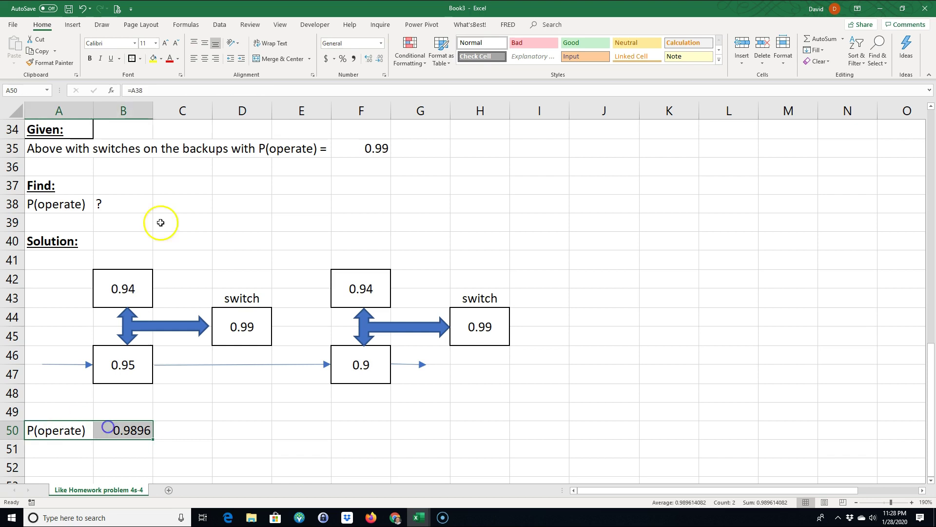
pyautogui.click(154, 58)
pyautogui.click(194, 413)
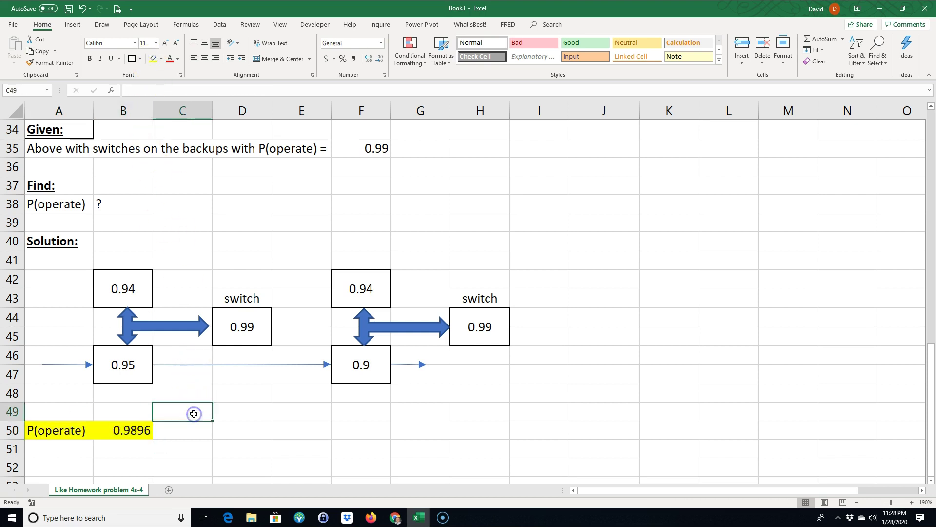
# Copy the formula-text cell C30 to C50 so the switch system's formula is shown beside its answer.
pyautogui.scroll(2, 189, 243)
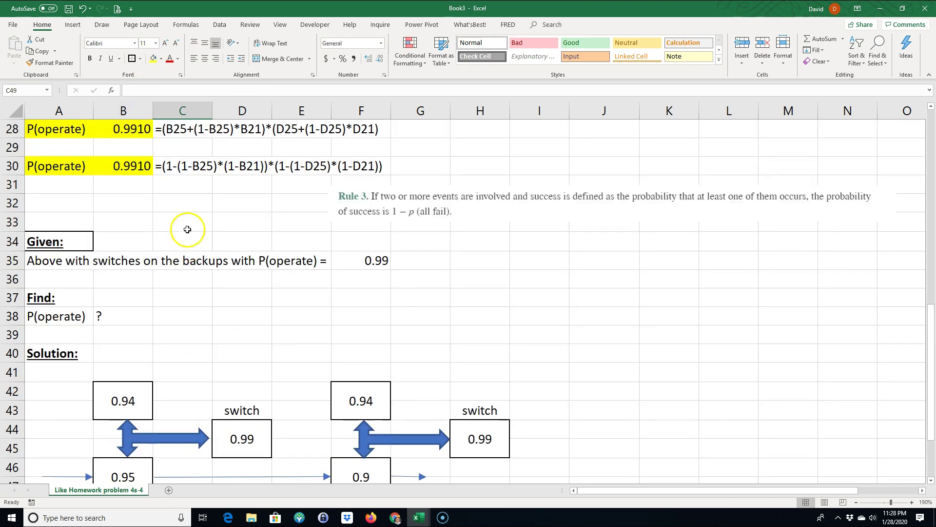
pyautogui.click(181, 168)
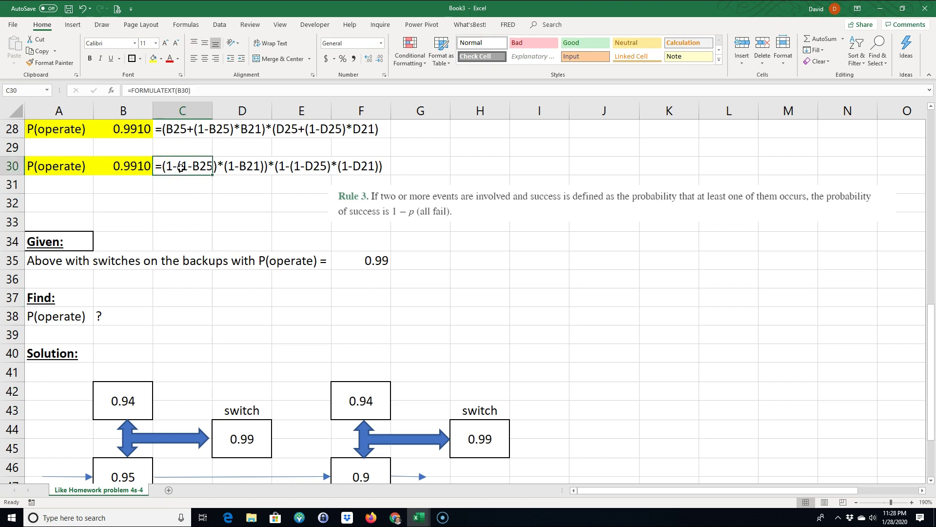
pyautogui.hotkey('ctrl', 'c')
pyautogui.scroll(-3, 173, 229)
pyautogui.click(195, 373)
pyautogui.hotkey('ctrl', 'v')
pyautogui.click(190, 446)
# Compare the backup result in B30 with the switch result in B50, and review the solutions back to the first problem.
pyautogui.scroll(3, 176, 263)
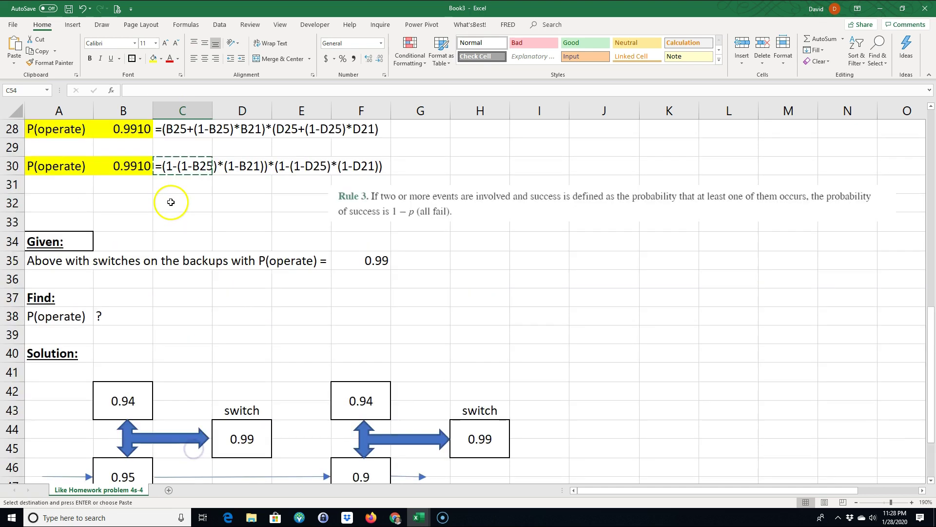
pyautogui.click(135, 165)
pyautogui.scroll(-2, 147, 231)
pyautogui.scroll(-1, 148, 231)
pyautogui.click(131, 374)
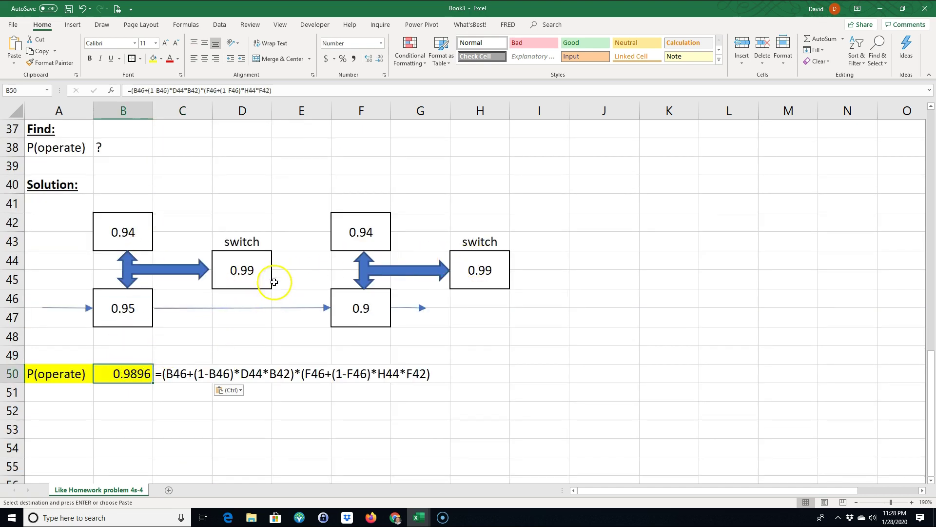
pyautogui.scroll(1, 173, 425)
pyautogui.scroll(1, 189, 401)
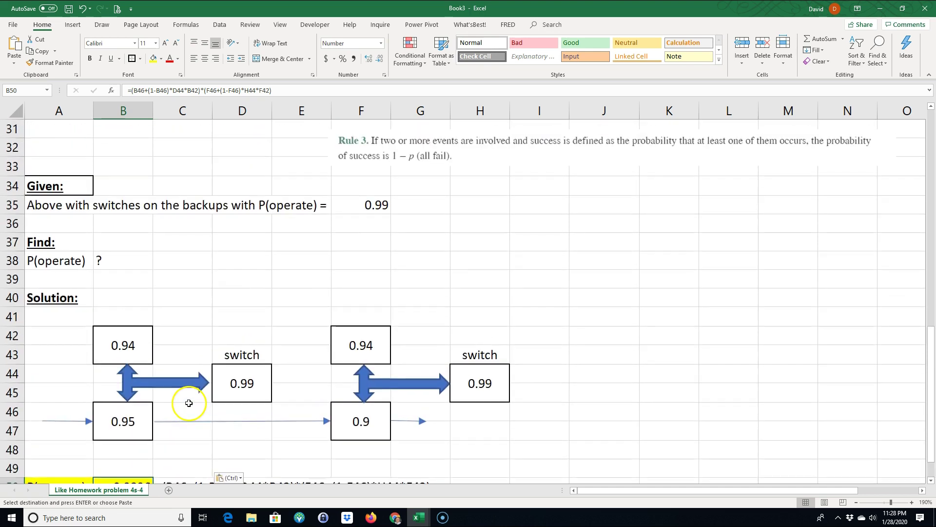
pyautogui.scroll(-3, 189, 401)
pyautogui.scroll(13, 189, 401)
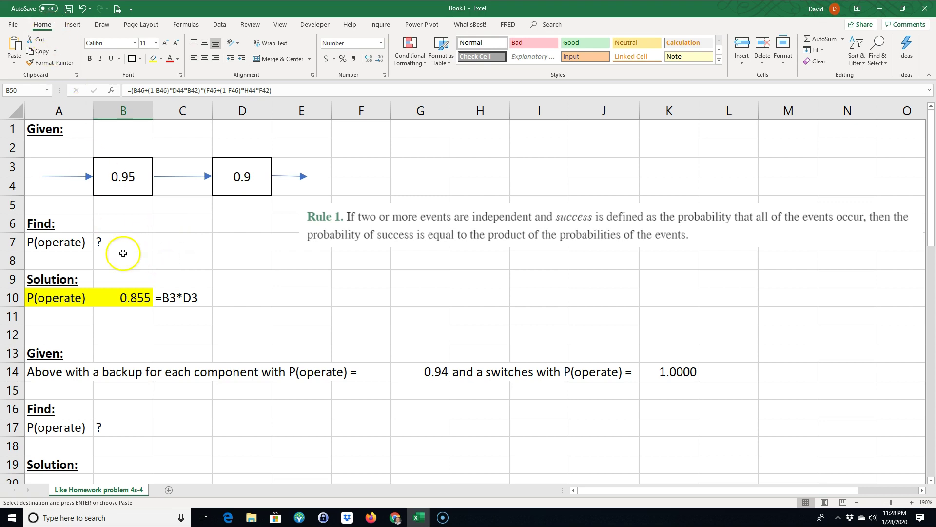
pyautogui.click(442, 517)
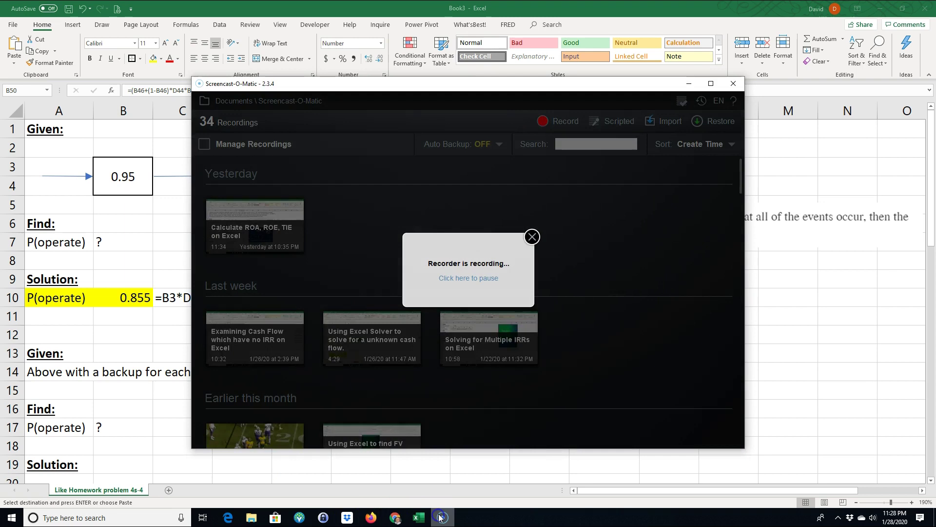